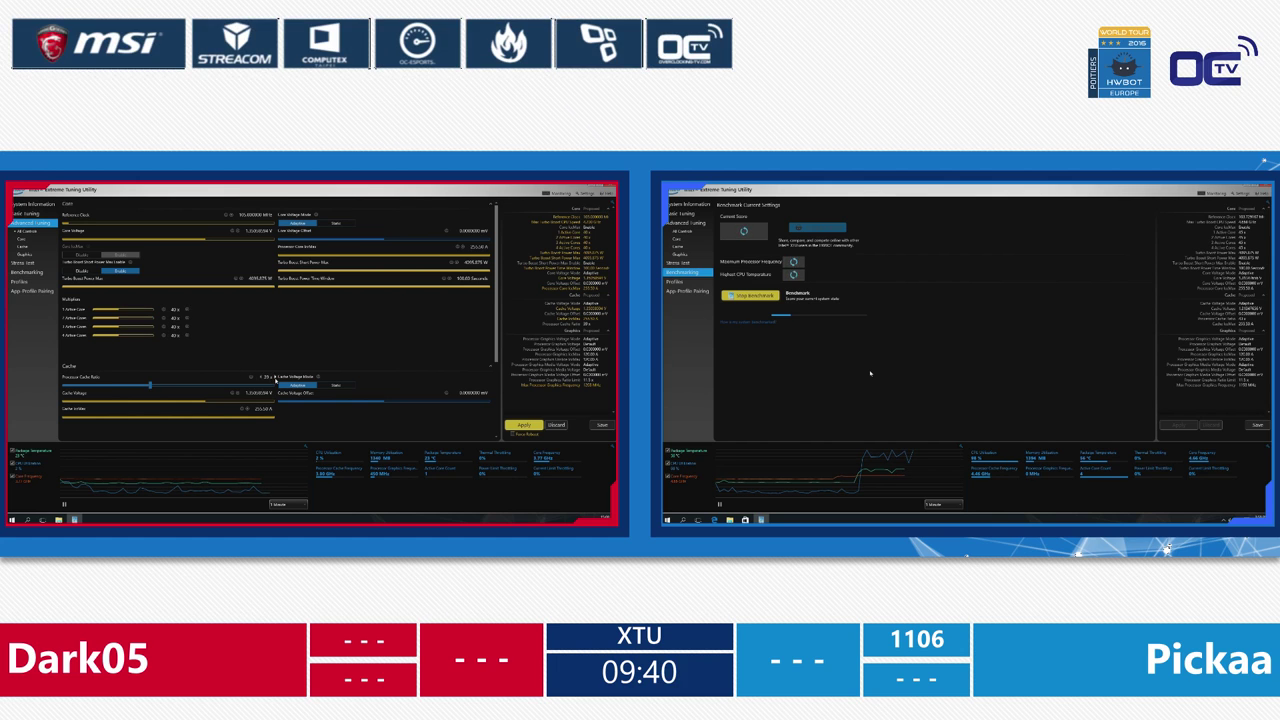
- Apply the proposed core and cache tuning changes and run the XTU benchmark on them
key(Right)
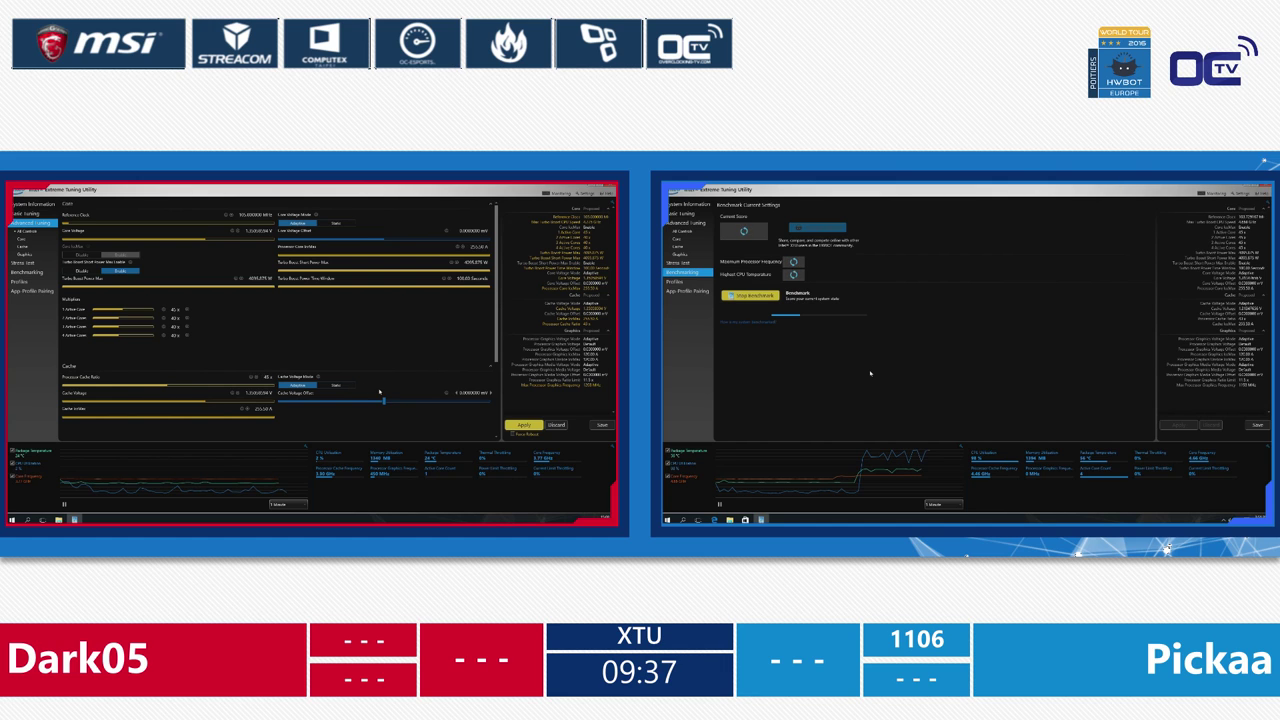
click(521, 425)
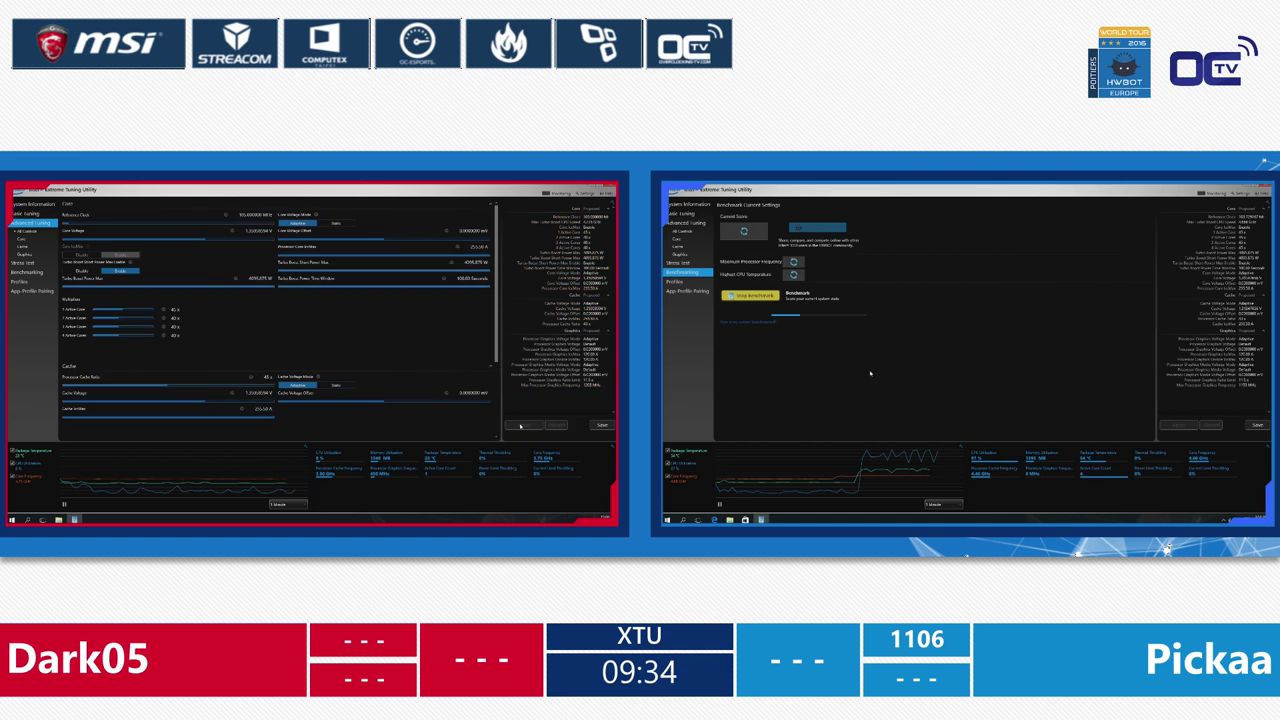
click(27, 271)
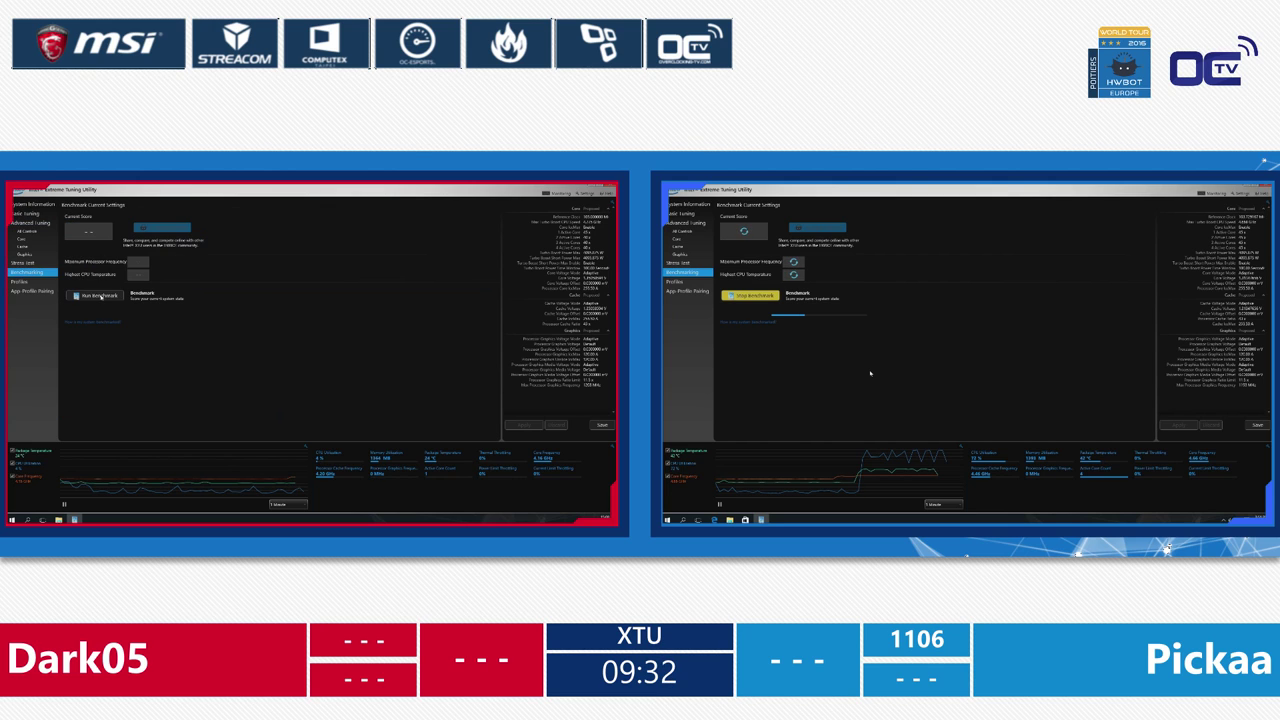
click(99, 297)
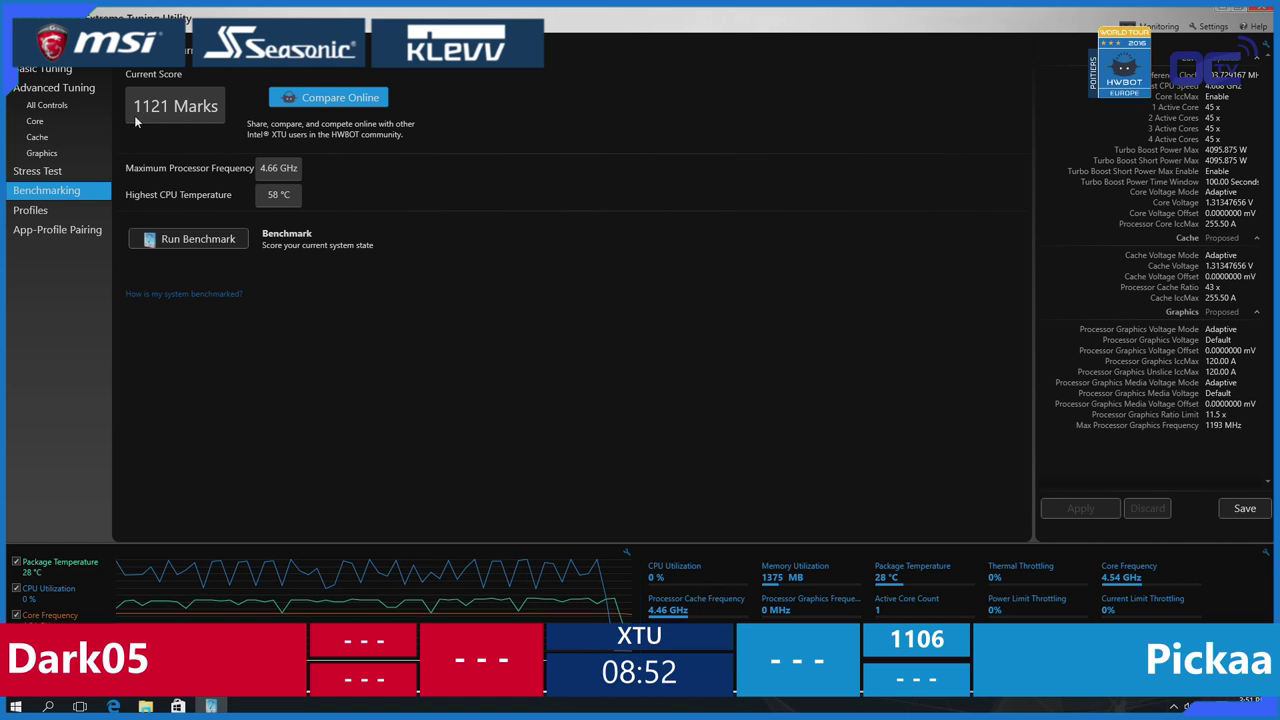
- Raise the reference clock in the advanced tuning controls to 103.958333 MHz
click(67, 92)
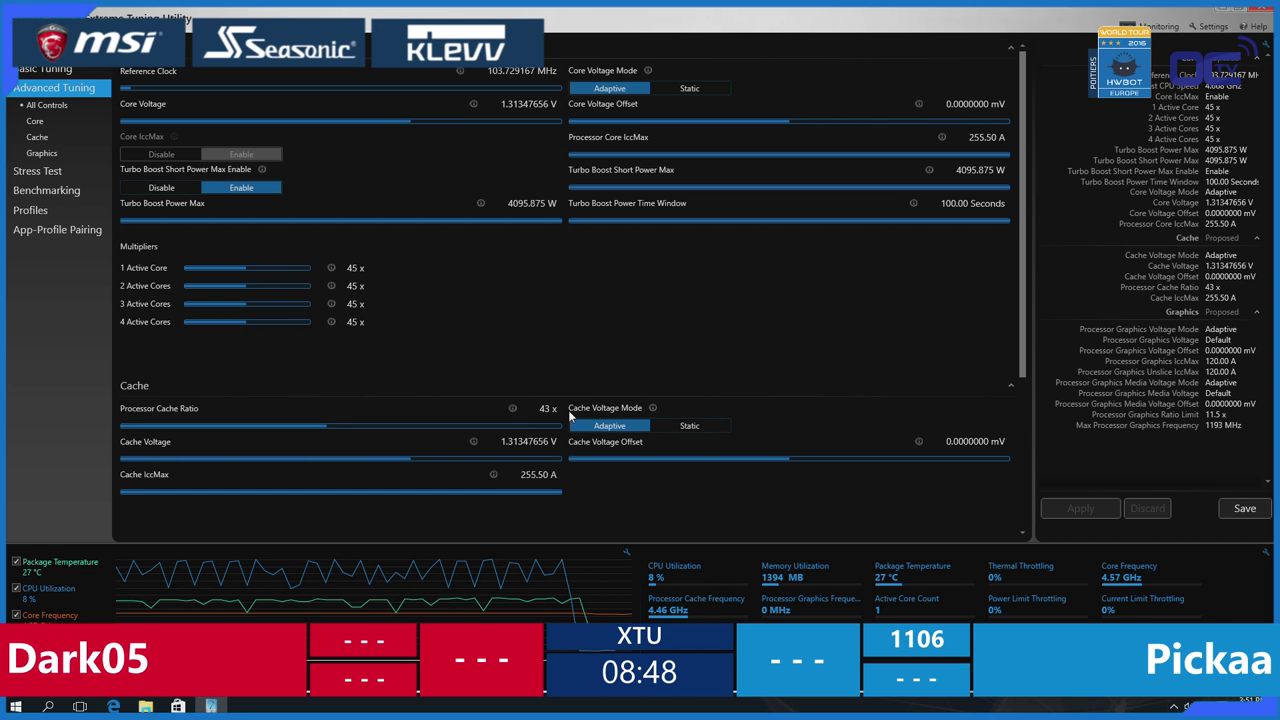
click(563, 71)
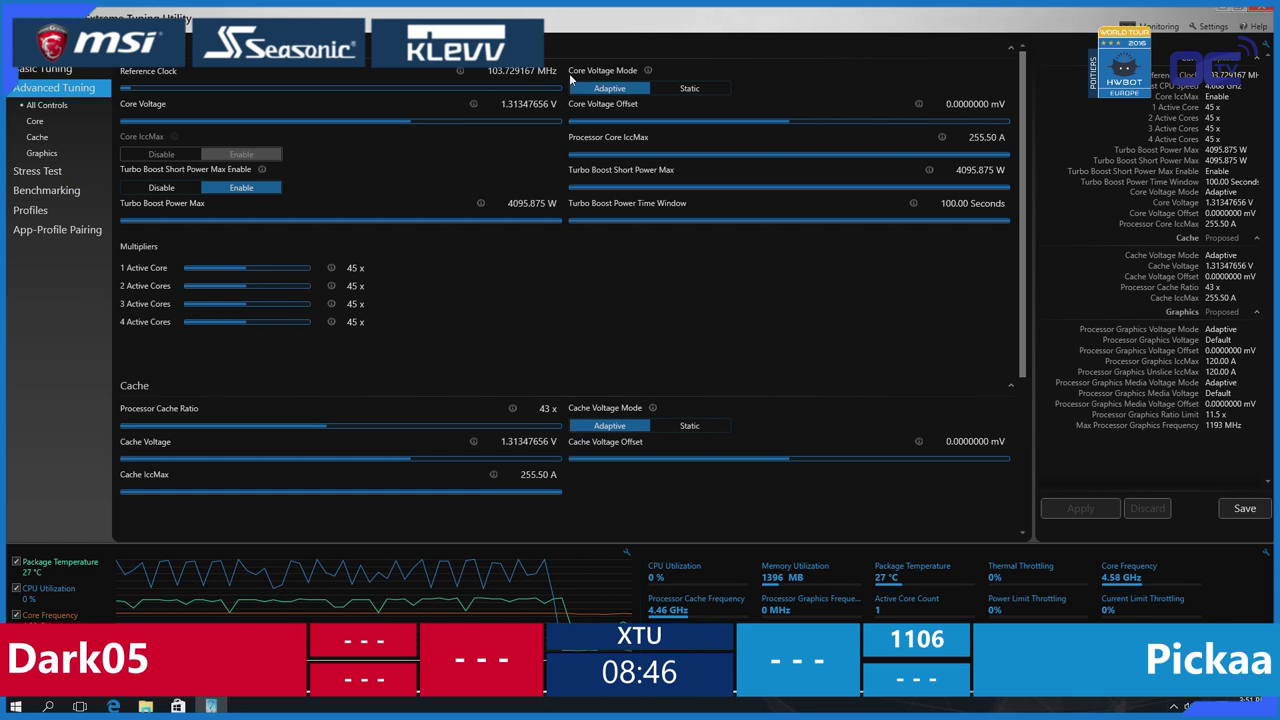
click(563, 71)
click(563, 71)
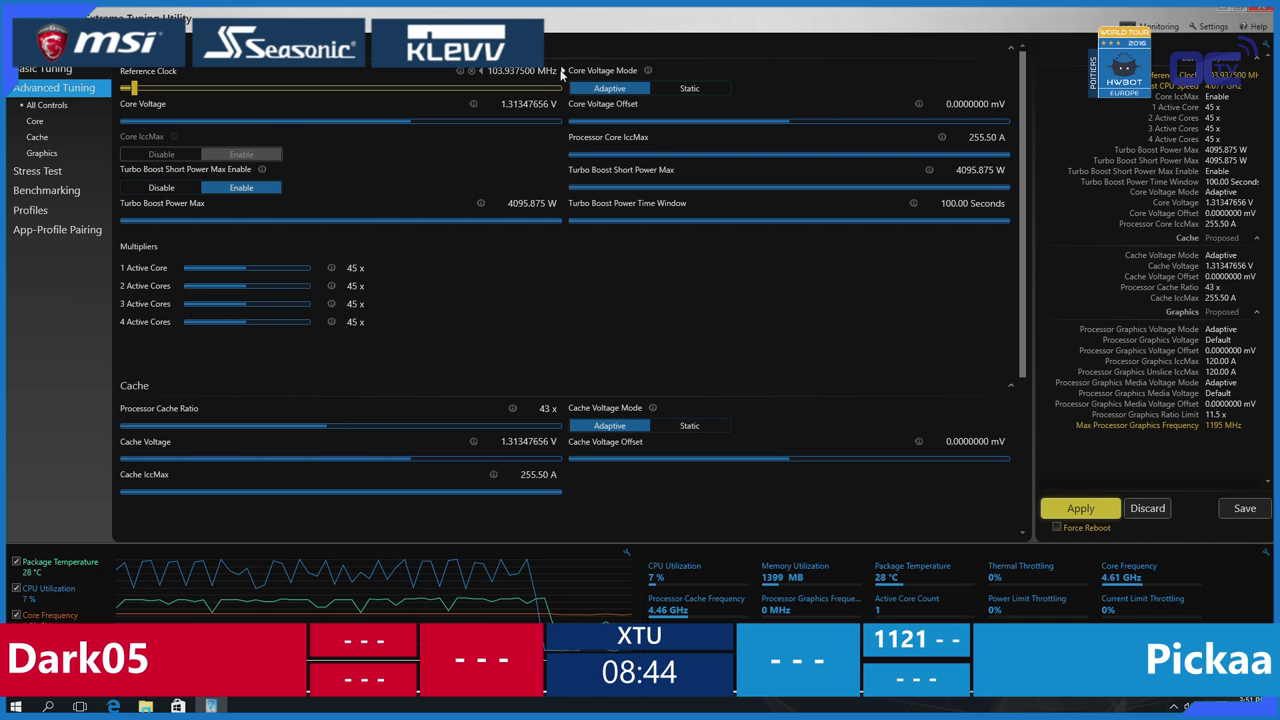
click(563, 71)
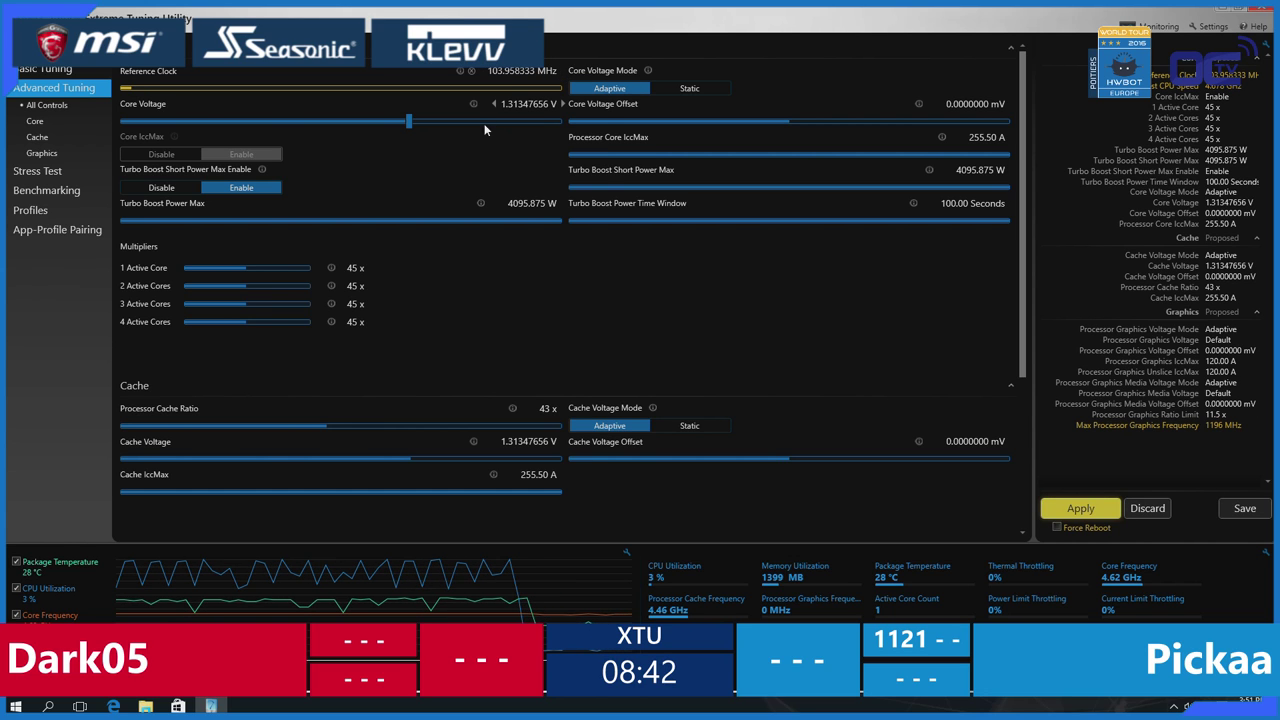
- Raise the core voltage to 1.31542969 V and benchmark the system with the new settings applied
click(563, 103)
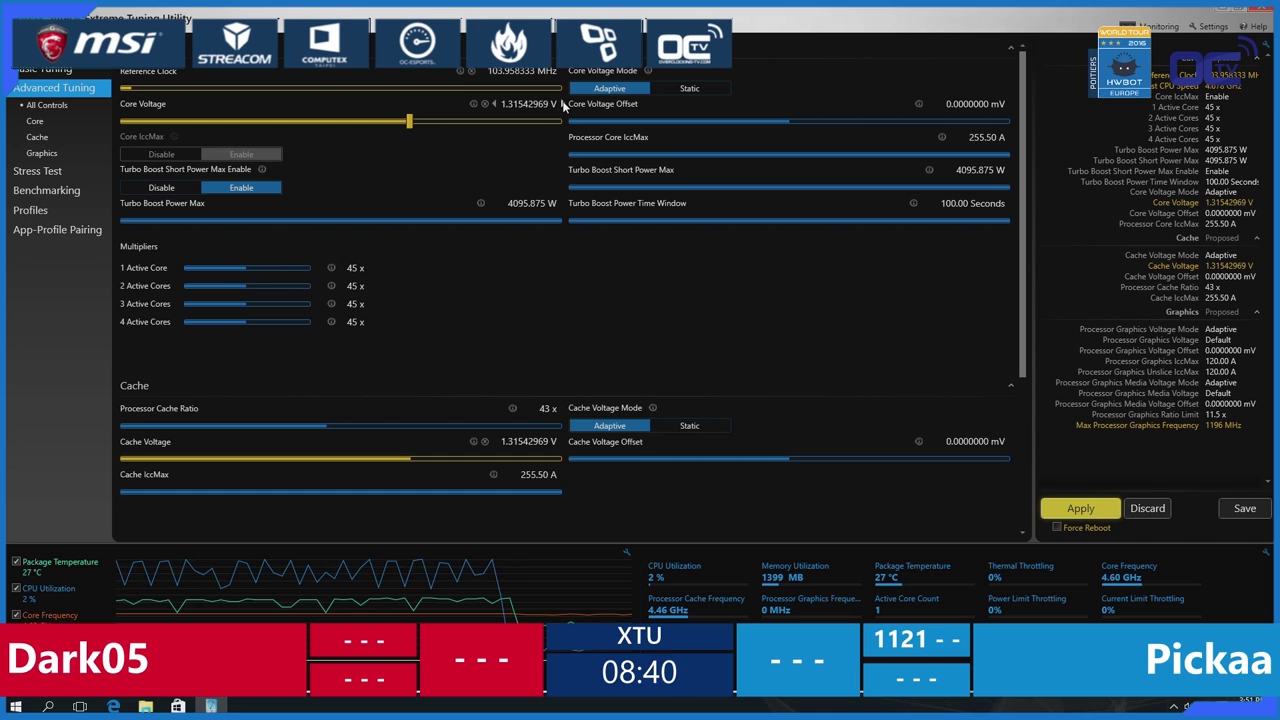
click(75, 194)
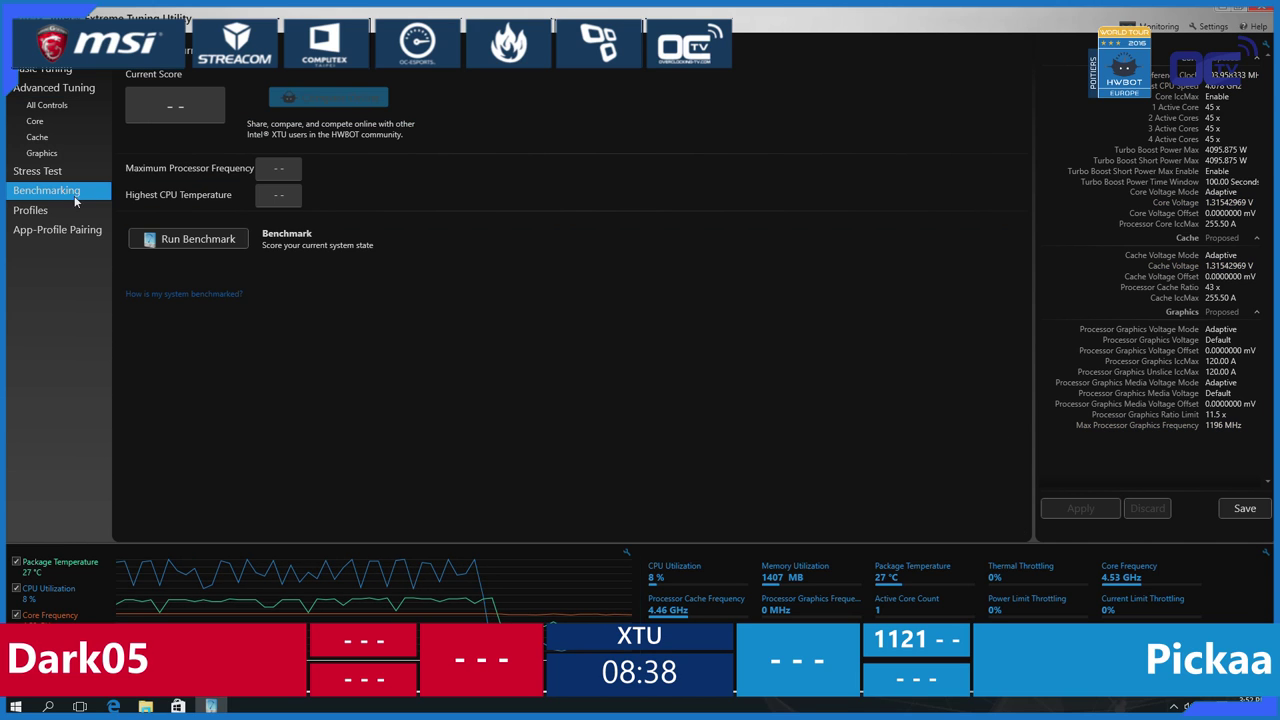
click(193, 240)
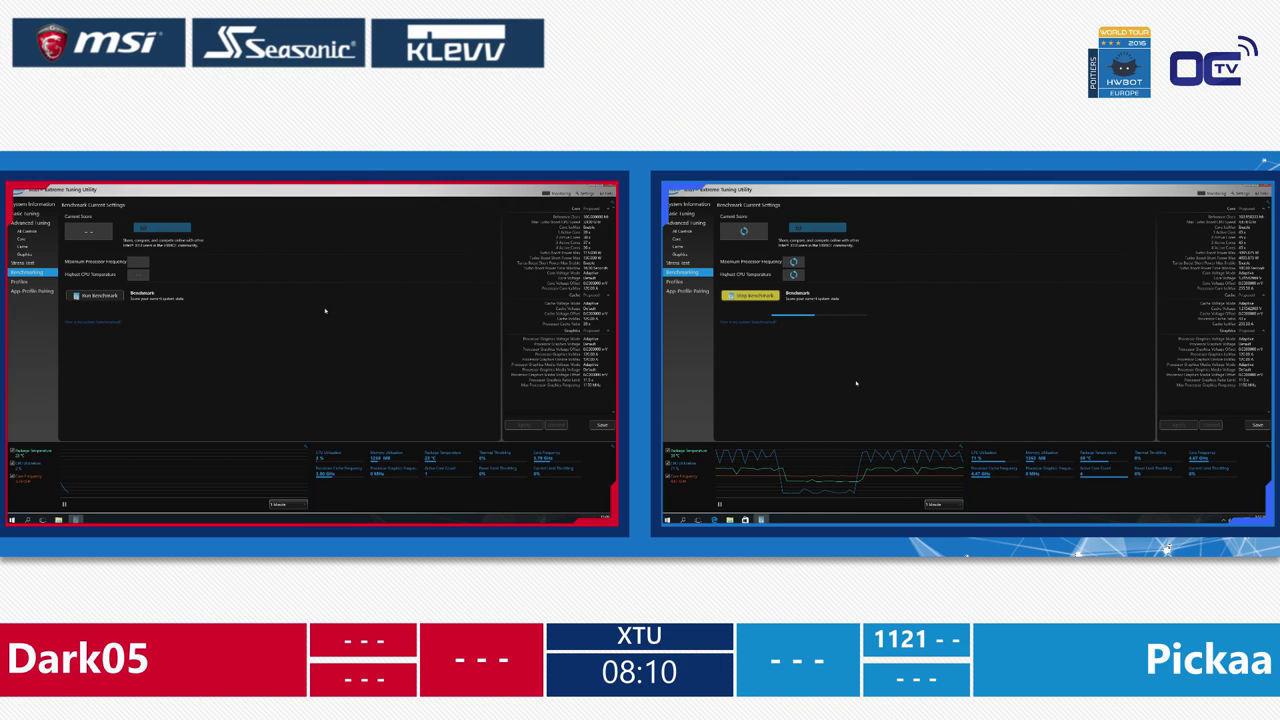
- On the competing system, set the reference clock in the advanced tuning controls to 104.000000 MHz
click(30, 223)
click(268, 215)
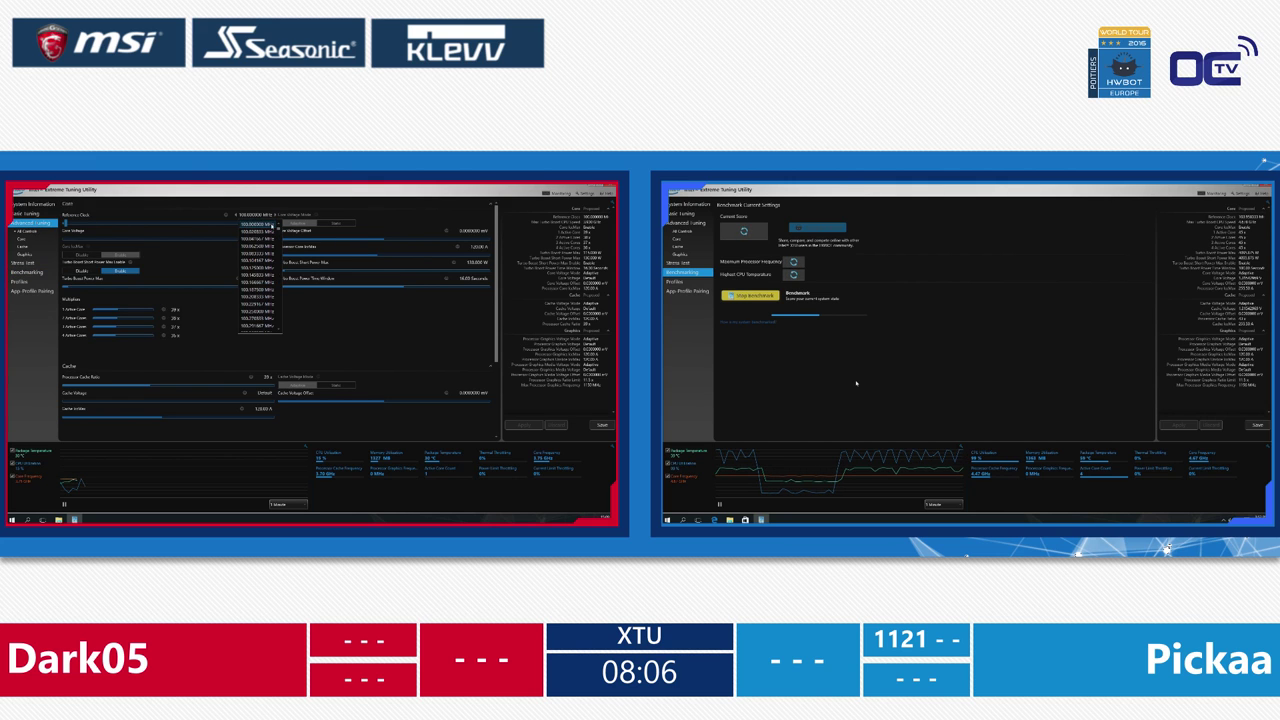
scroll(258, 270, down, 10)
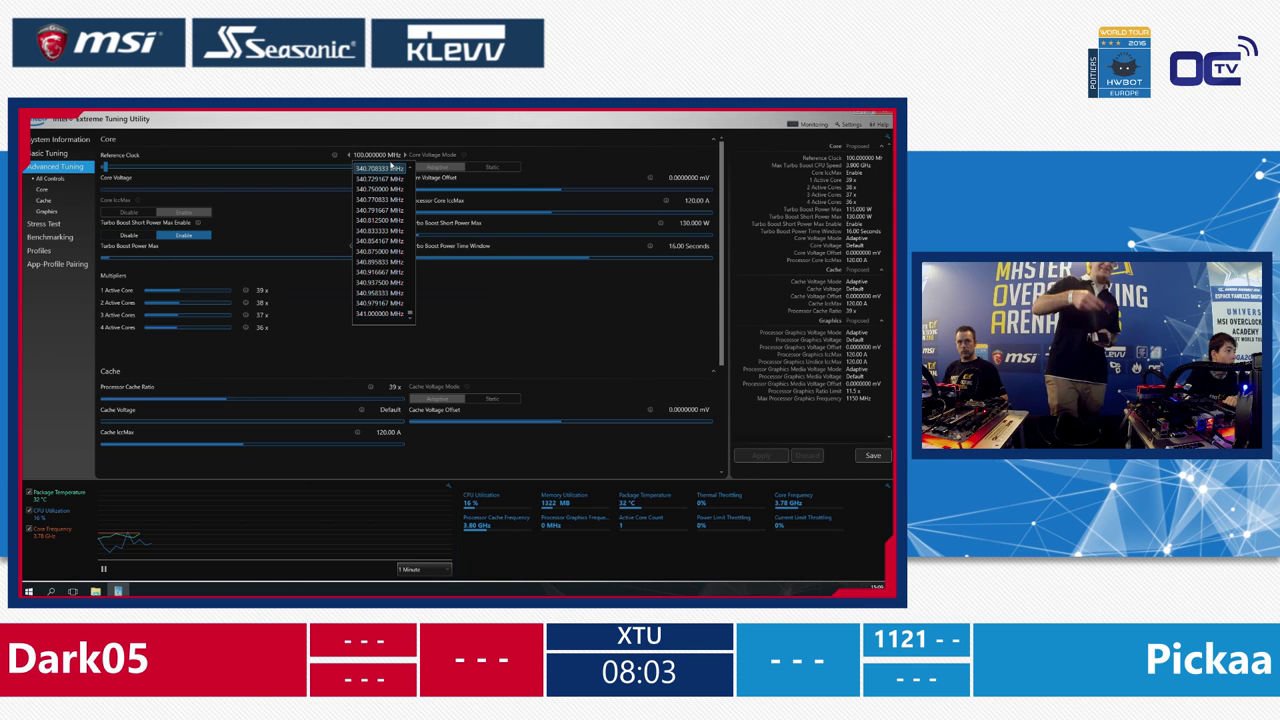
click(266, 213)
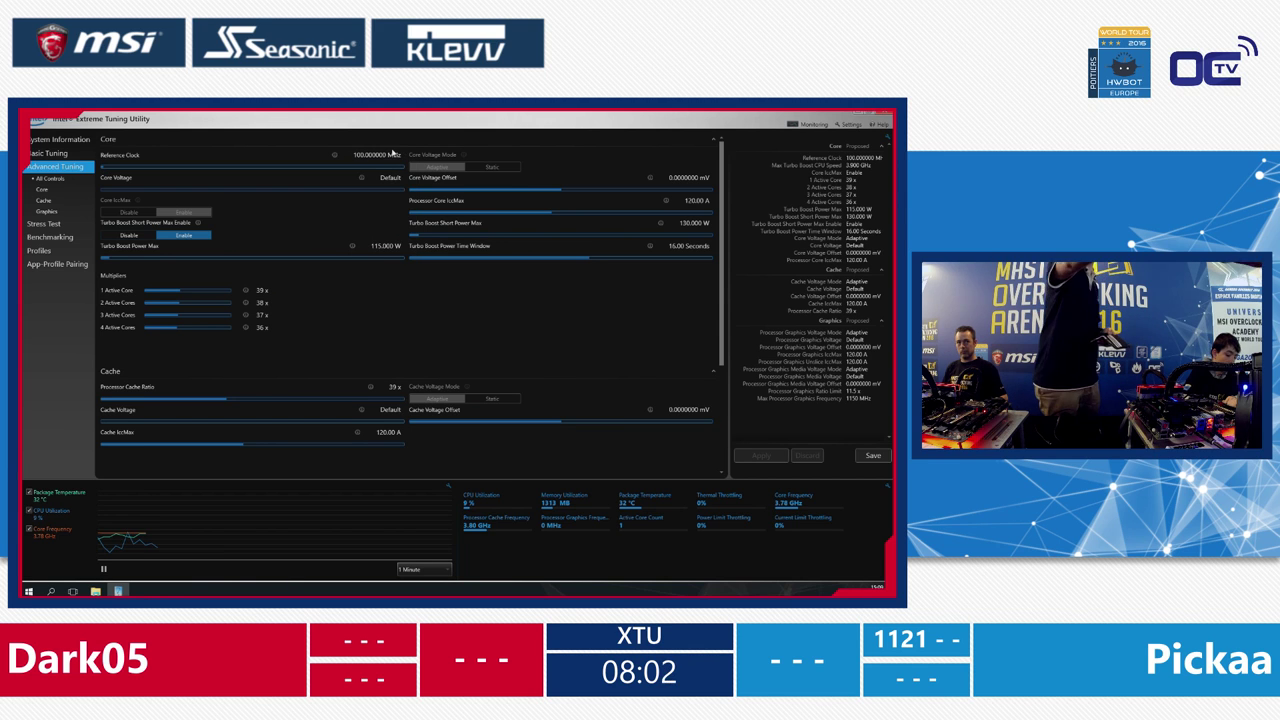
click(381, 154)
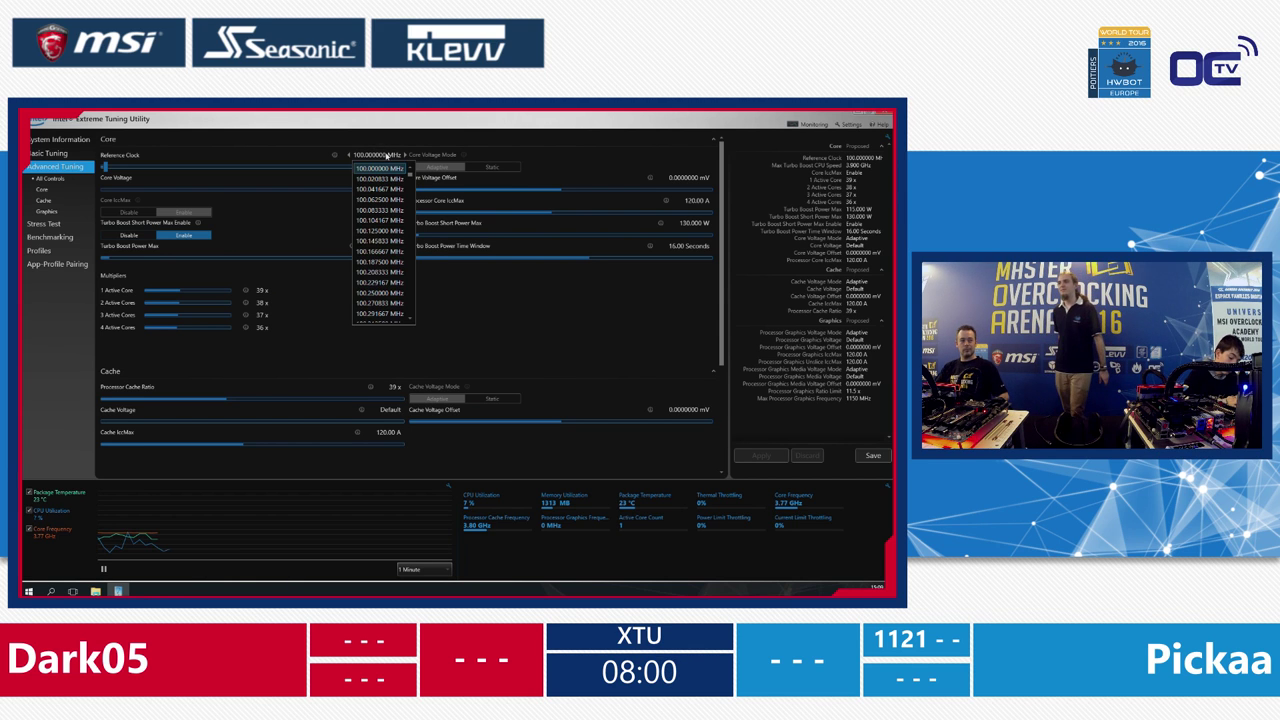
scroll(378, 300, down, 20)
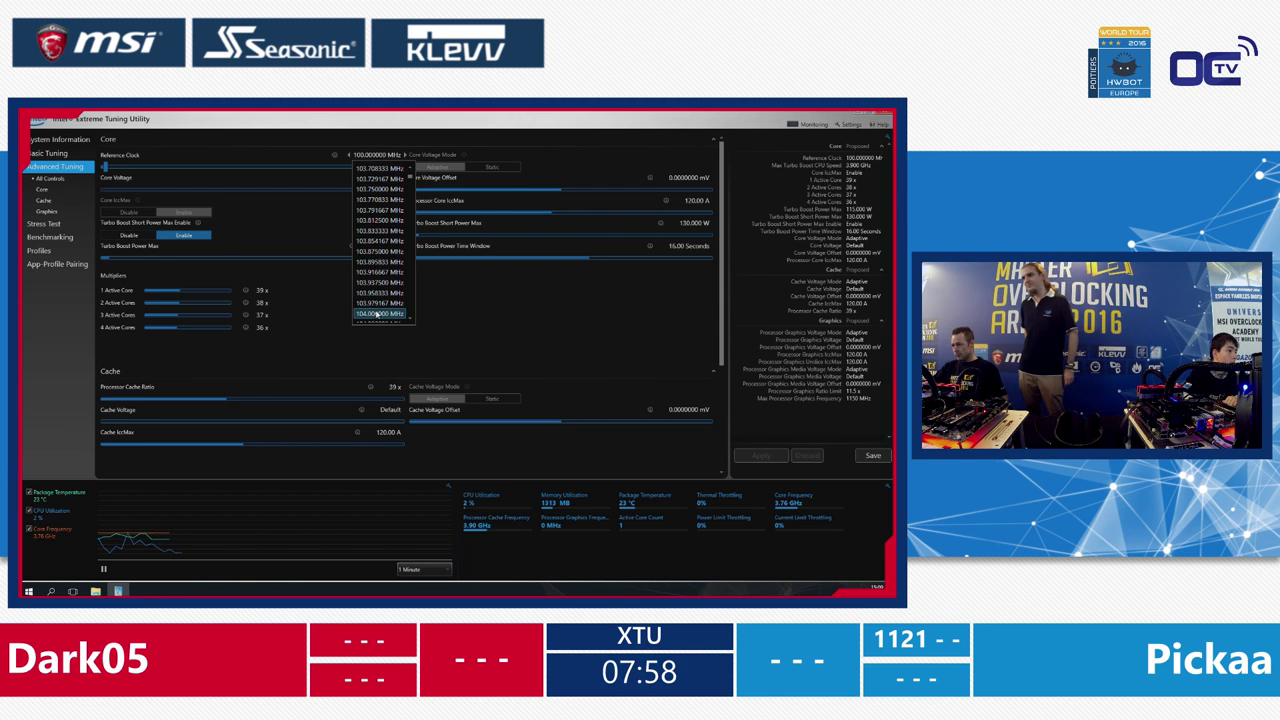
click(379, 314)
- Set the core voltage to 1.35058594 V
click(390, 178)
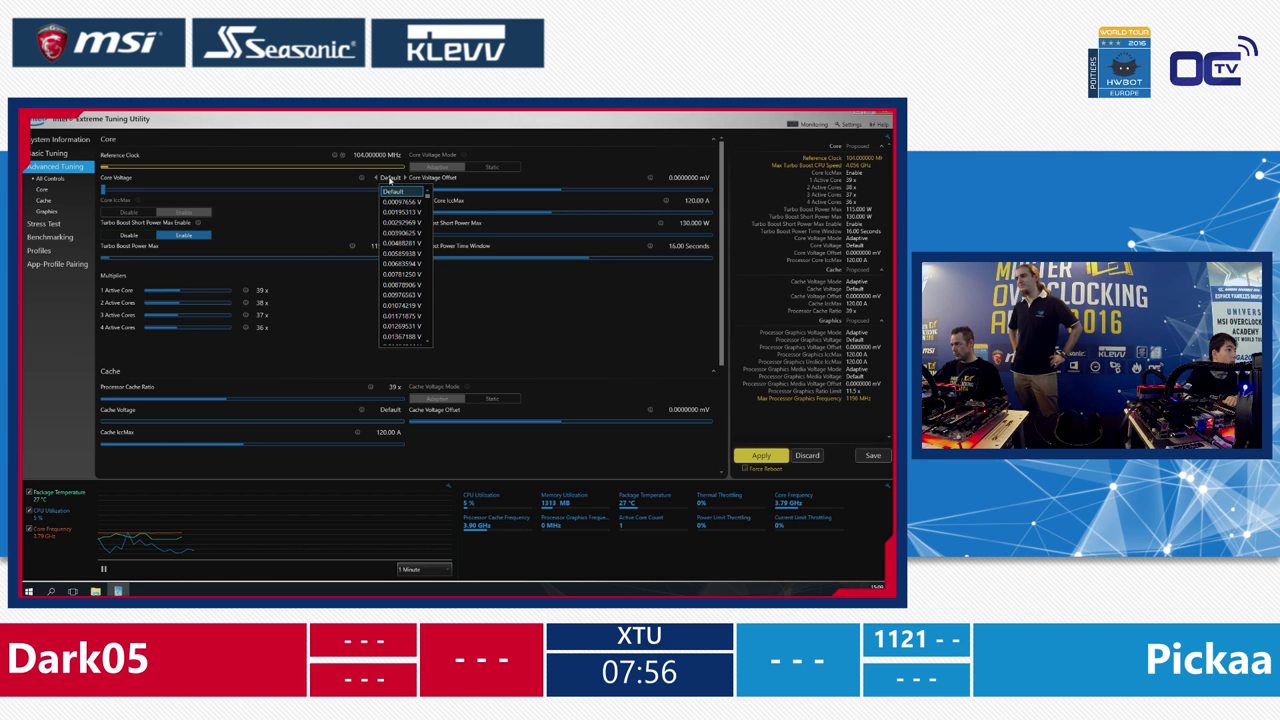
scroll(405, 260, down, 20)
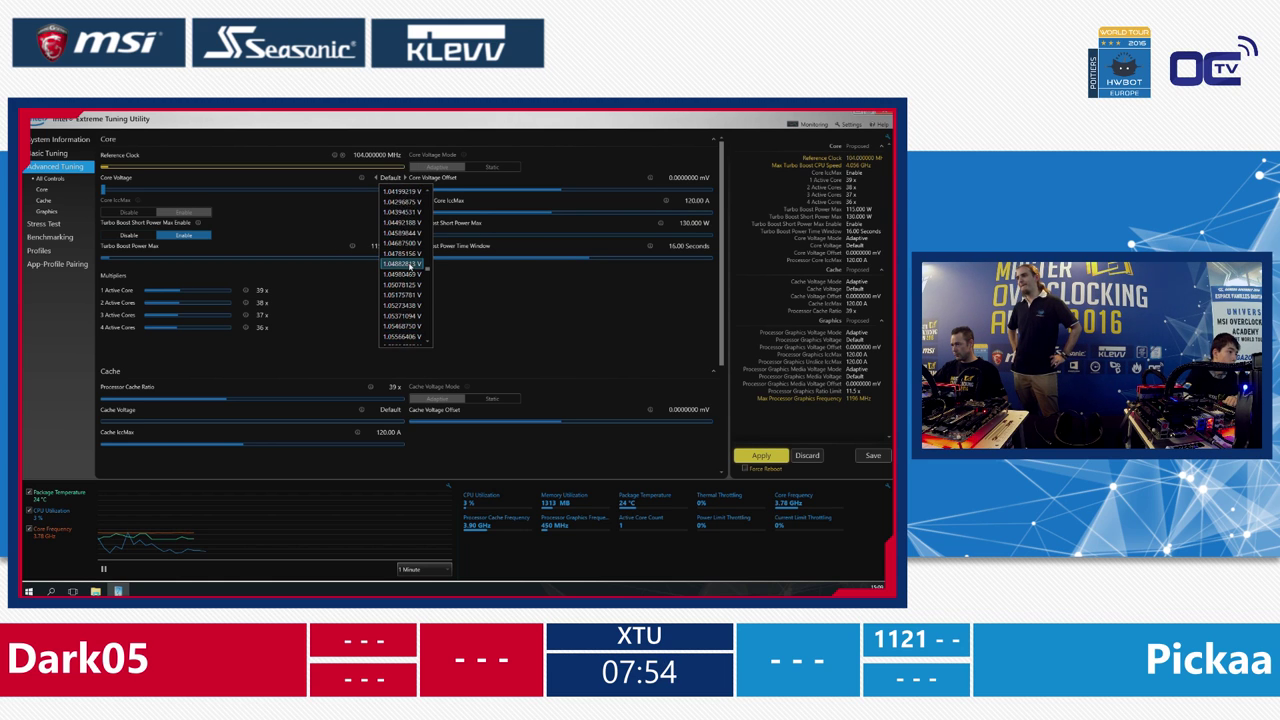
scroll(405, 268, down, 20)
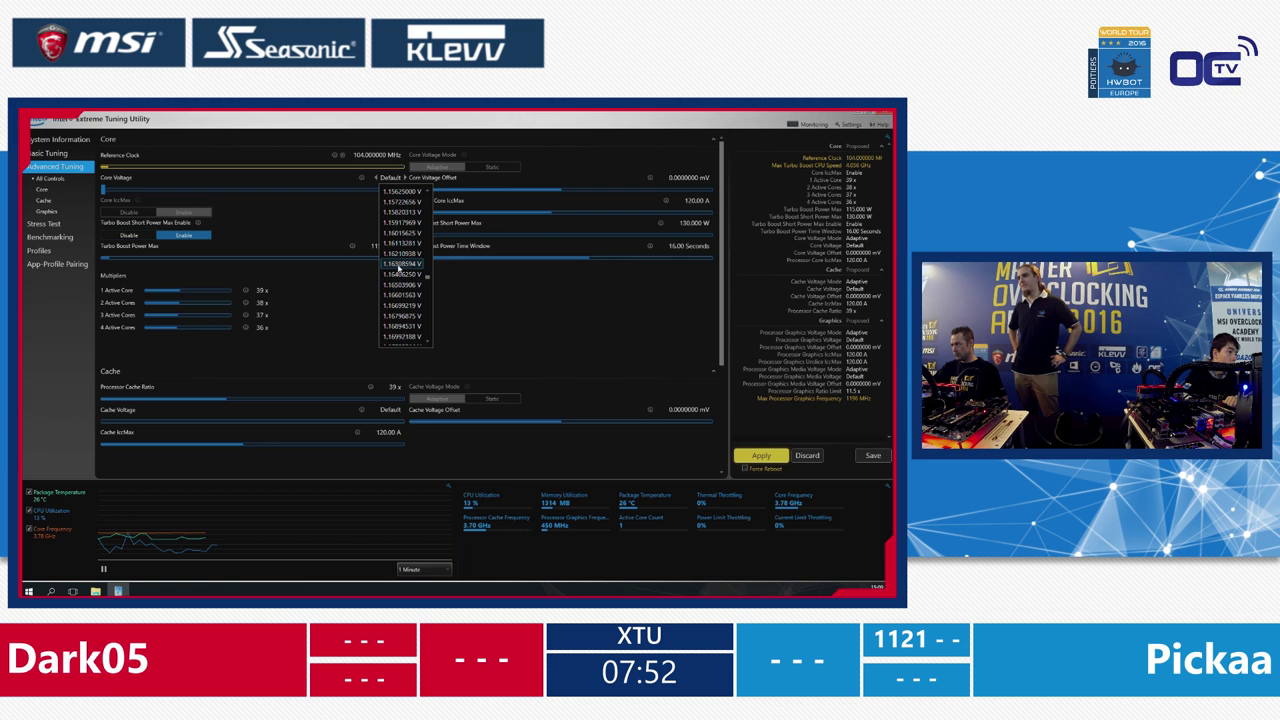
scroll(400, 268, down, 20)
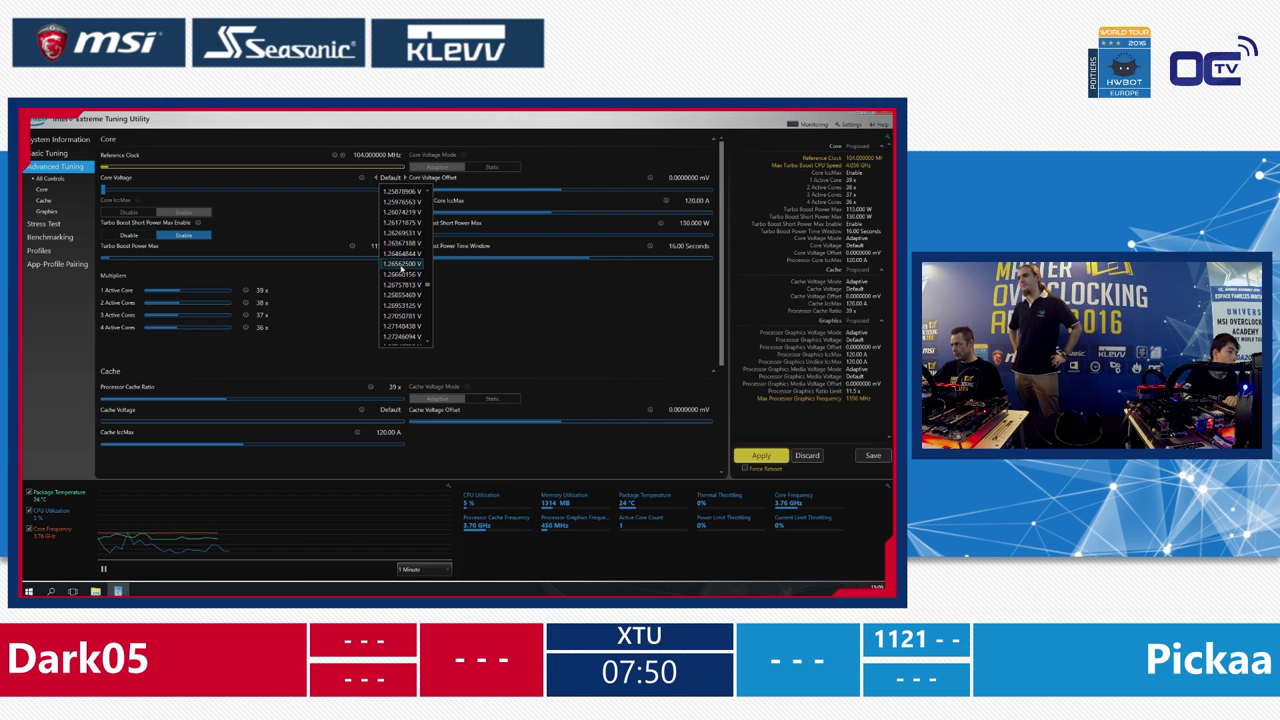
scroll(401, 268, down, 20)
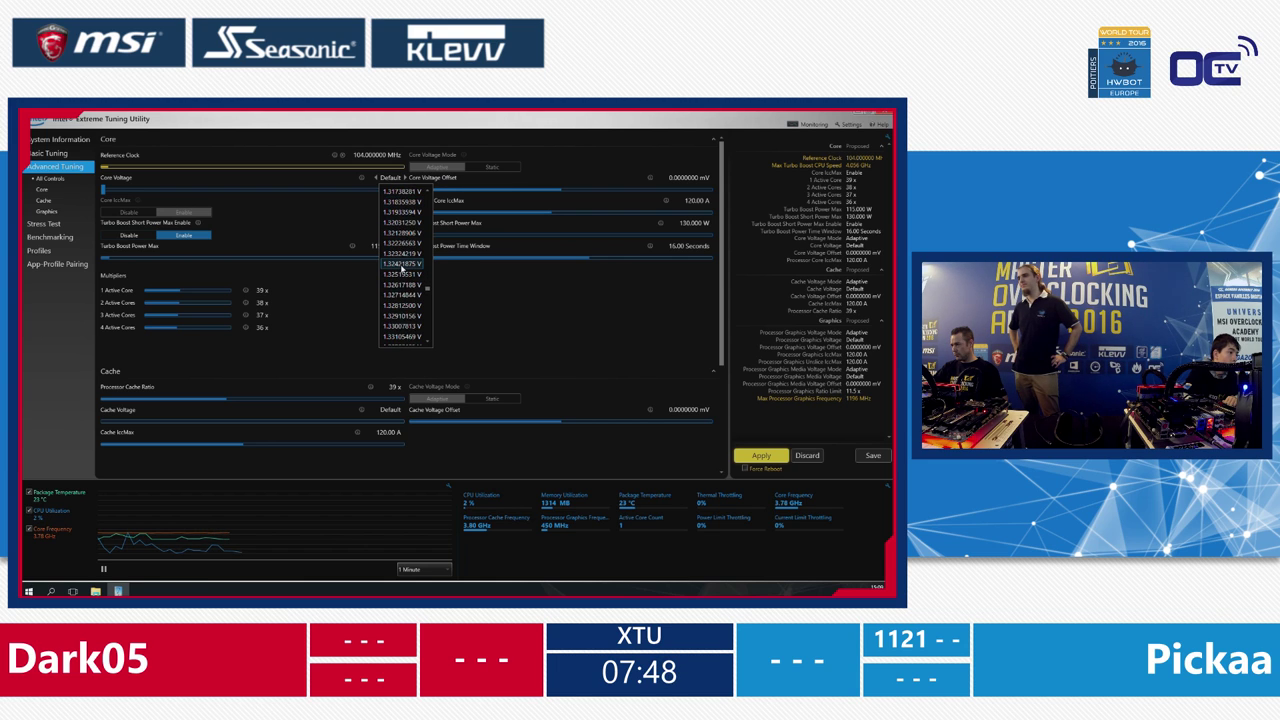
scroll(401, 268, down, 7)
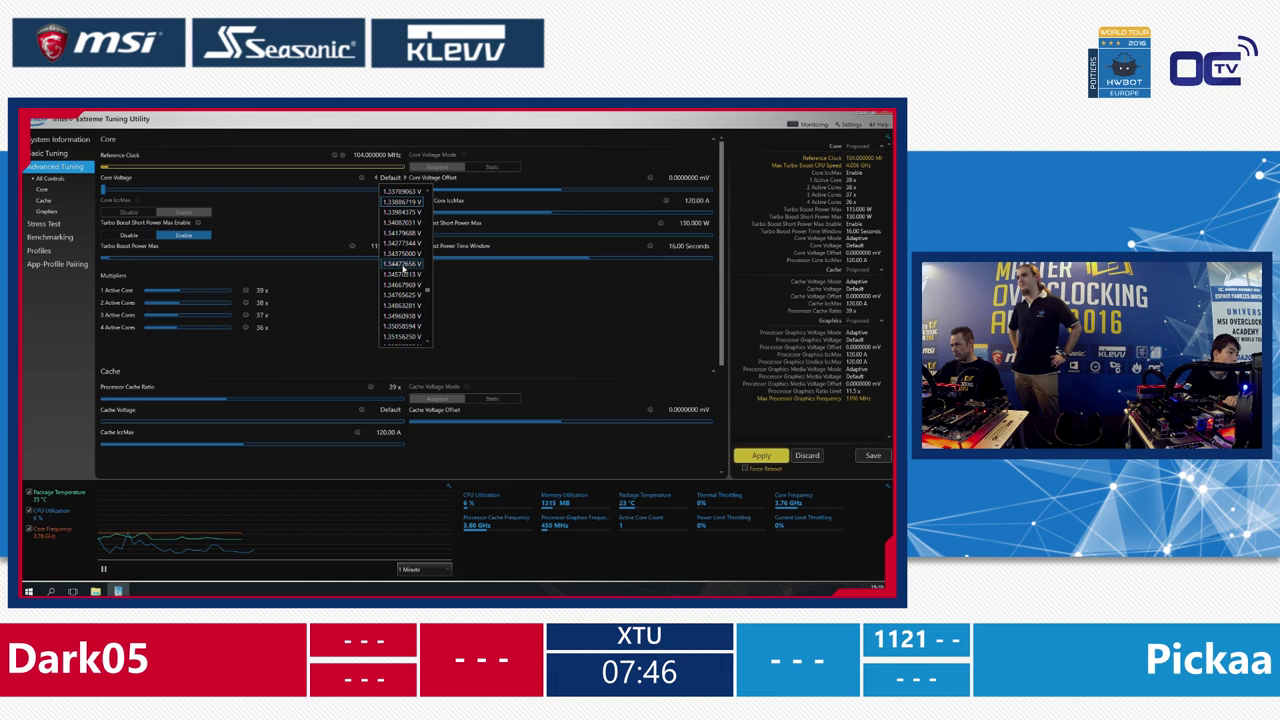
click(401, 326)
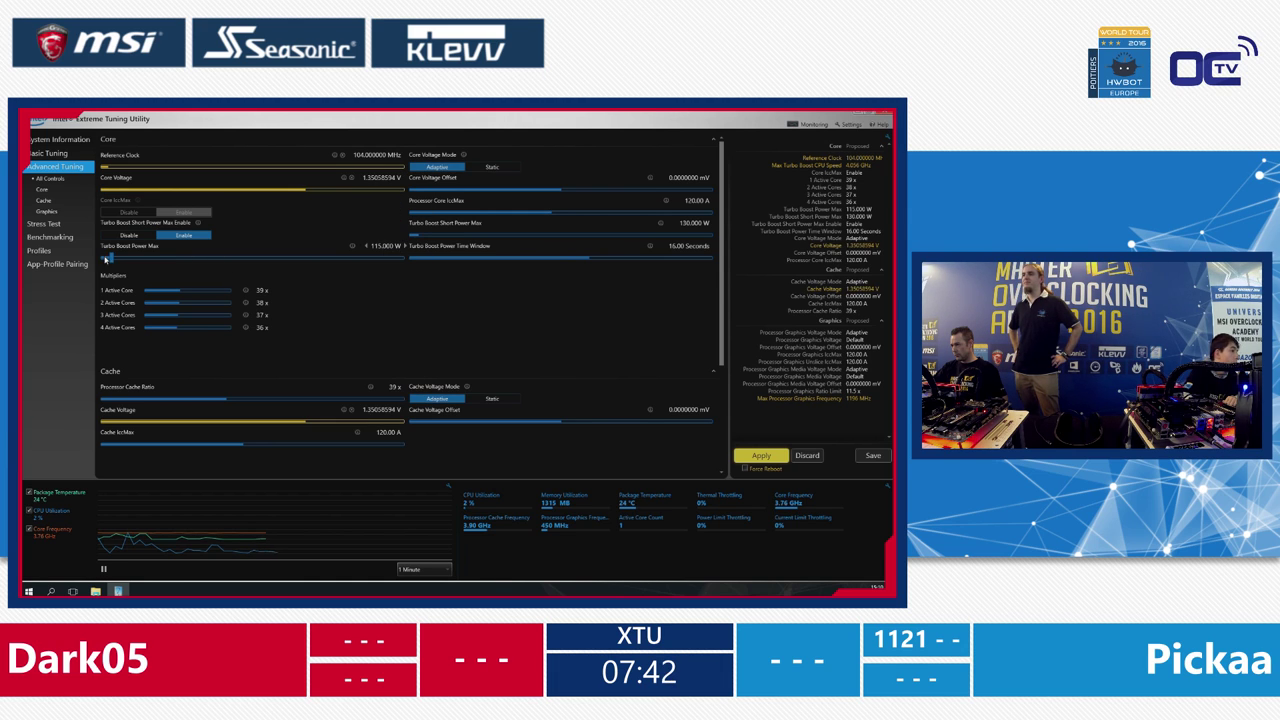
- Maximize the turbo boost limits at 4095.875 W with a 100.00 second time window, and the processor core IccMax at 255.50 A
drag(111, 258, 405, 258)
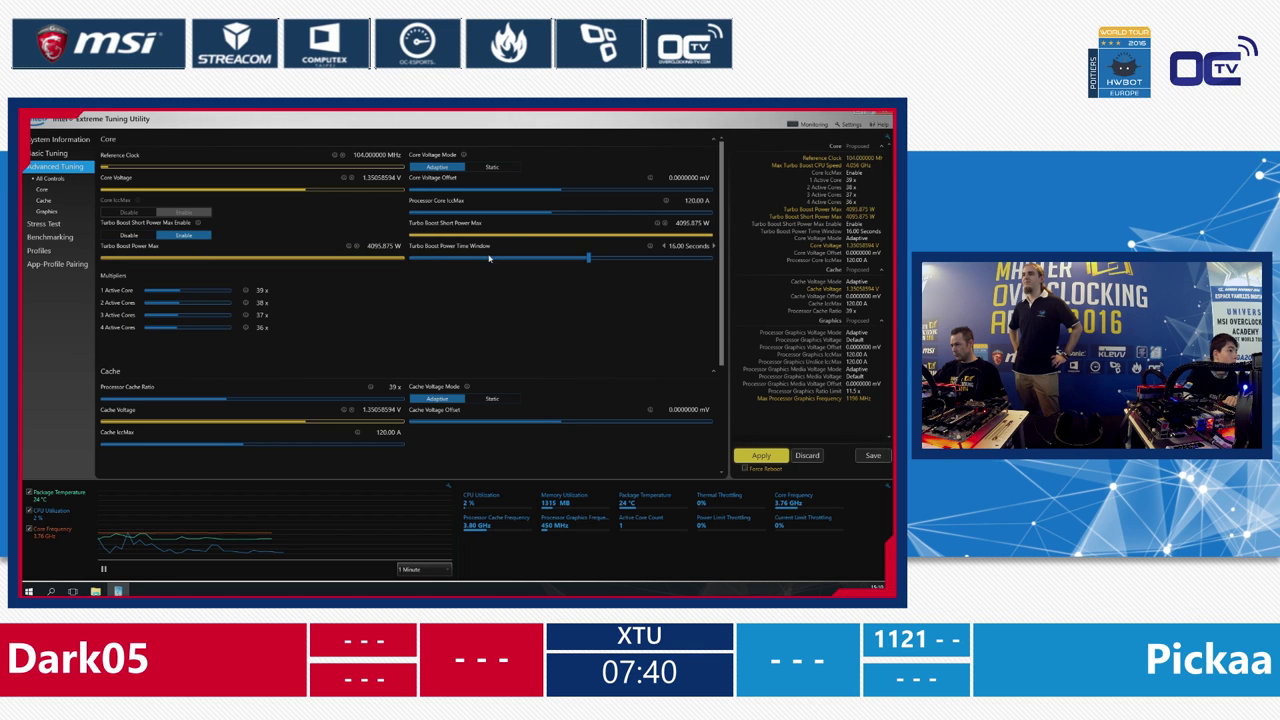
drag(589, 261, 720, 260)
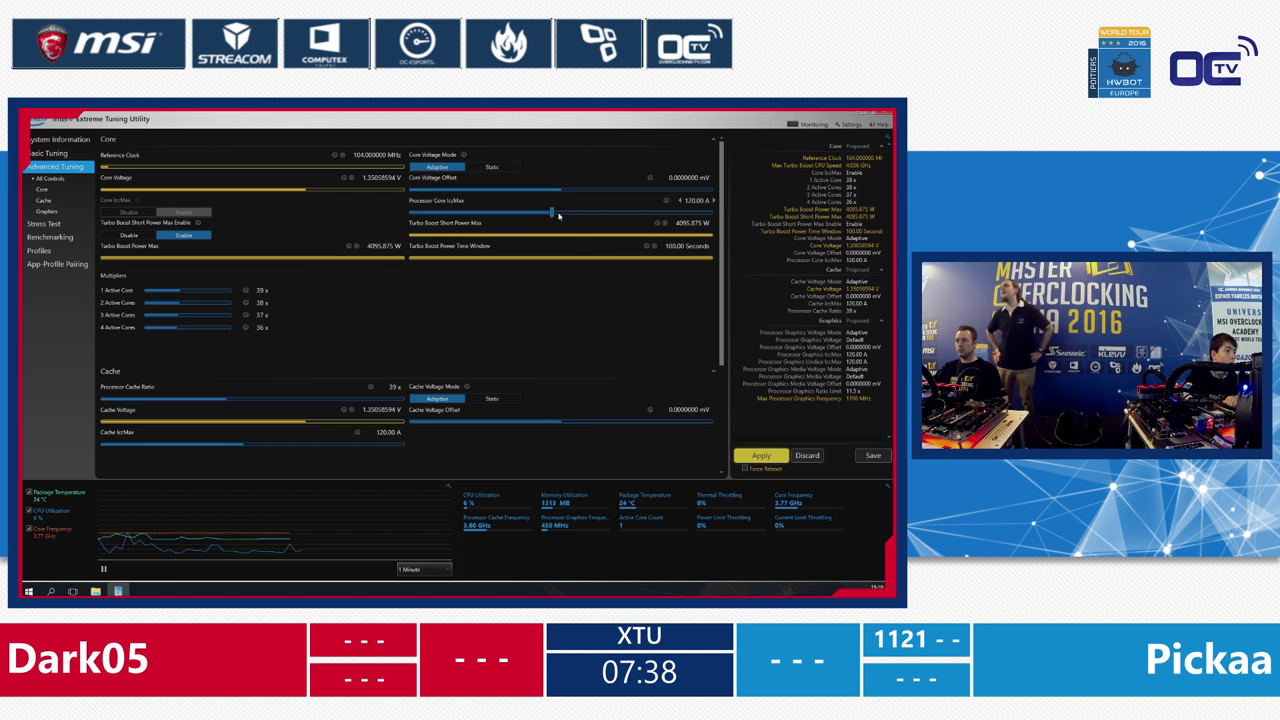
drag(551, 210, 745, 222)
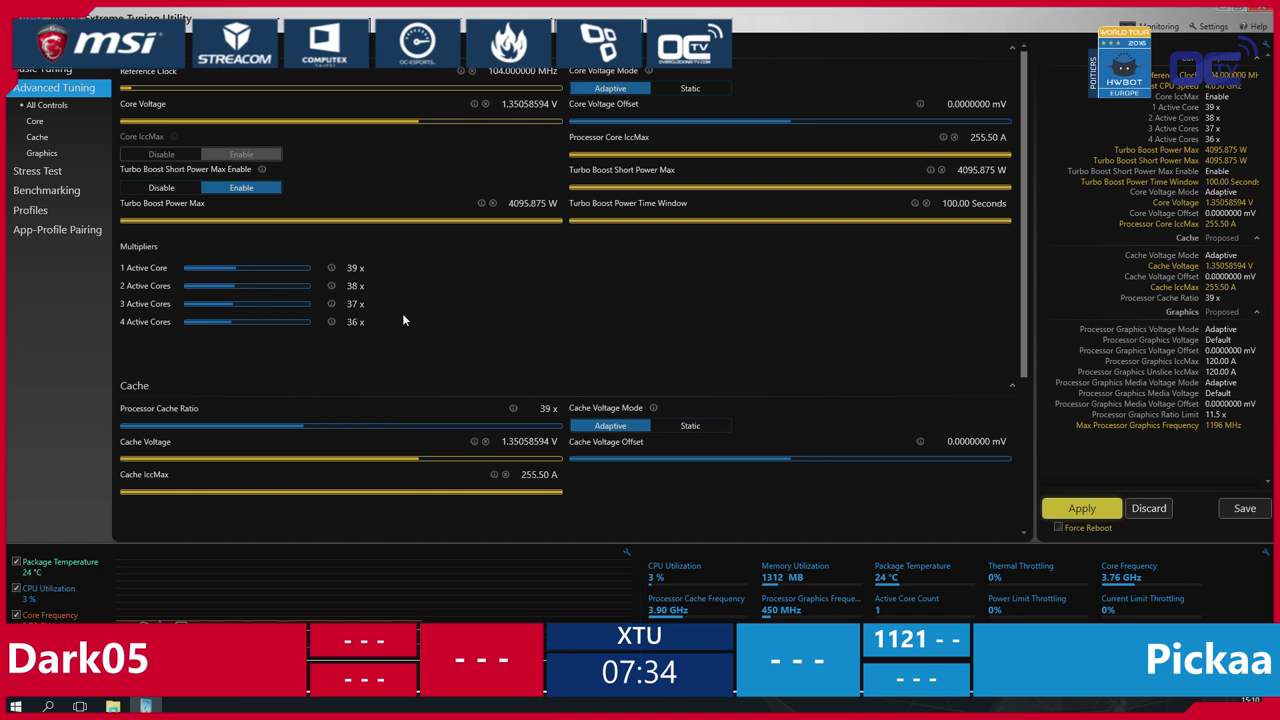
- Raise the multipliers for 1, 2, 3 and 4 active cores to 43 x each
click(354, 270)
click(359, 303)
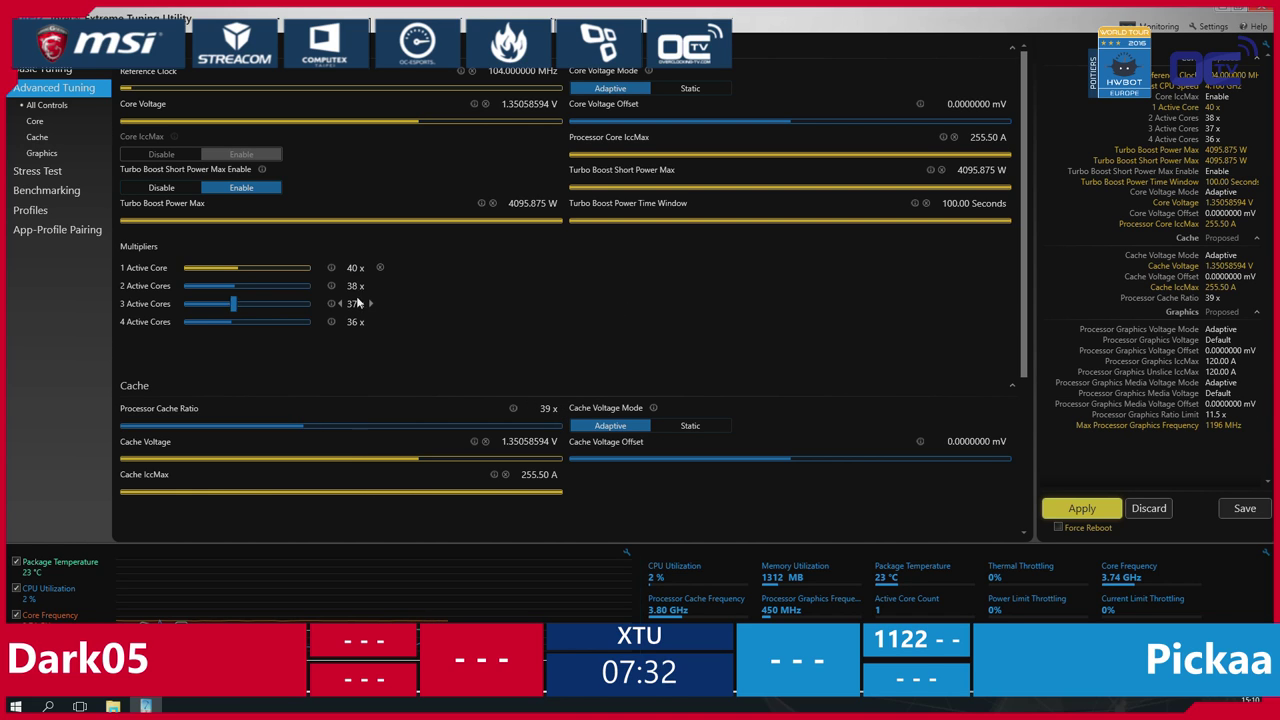
click(369, 286)
click(369, 286)
click(369, 286)
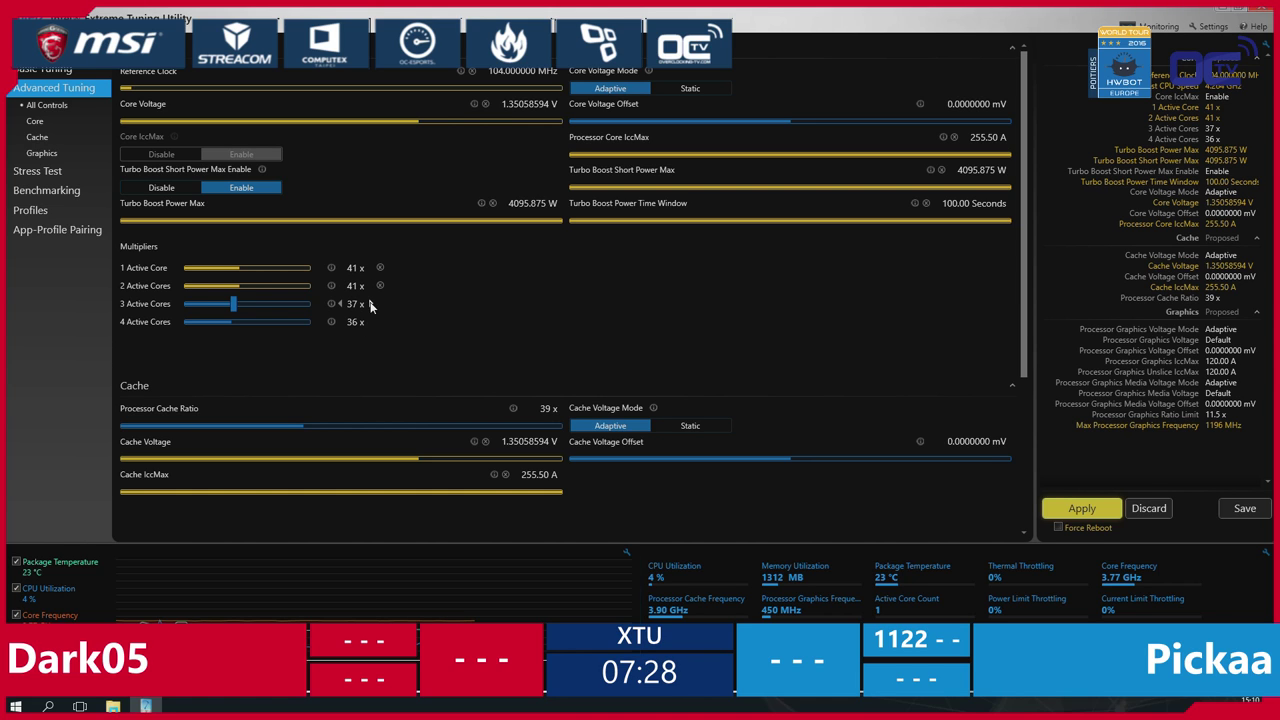
click(370, 304)
click(370, 304)
click(370, 304)
click(370, 304)
click(370, 322)
click(370, 322)
click(370, 322)
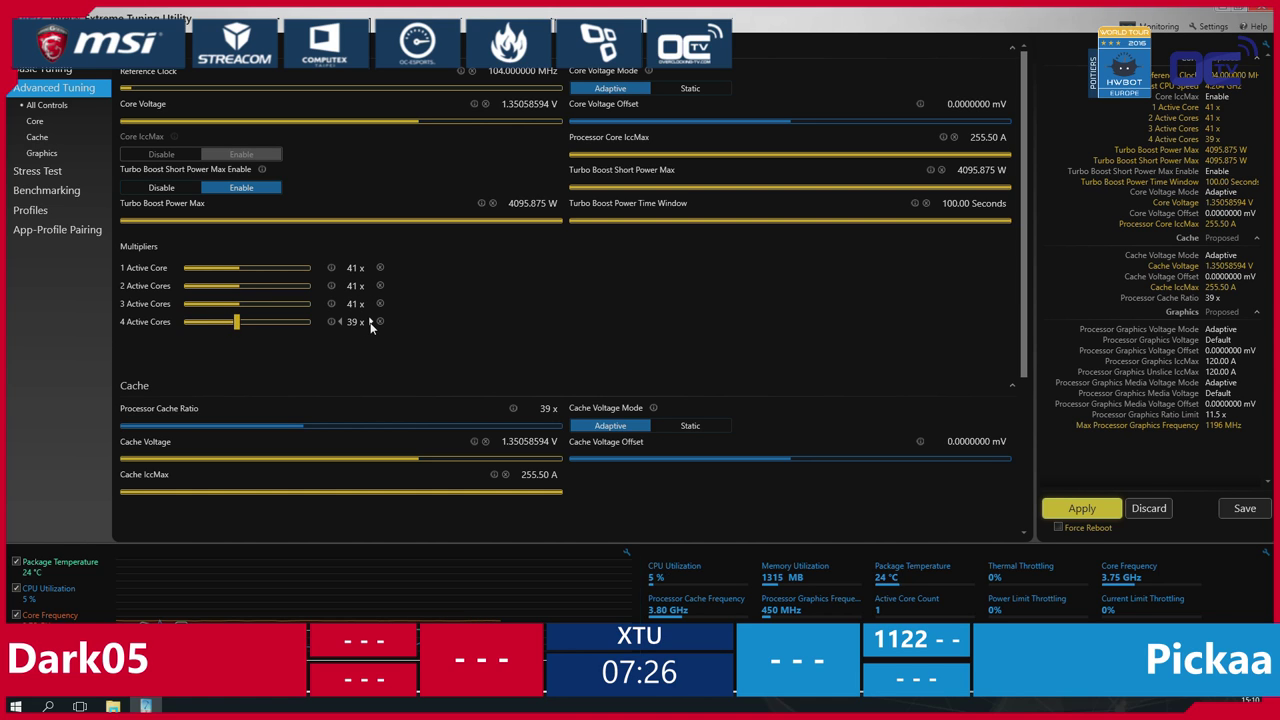
click(370, 322)
click(370, 322)
click(370, 322)
click(370, 322)
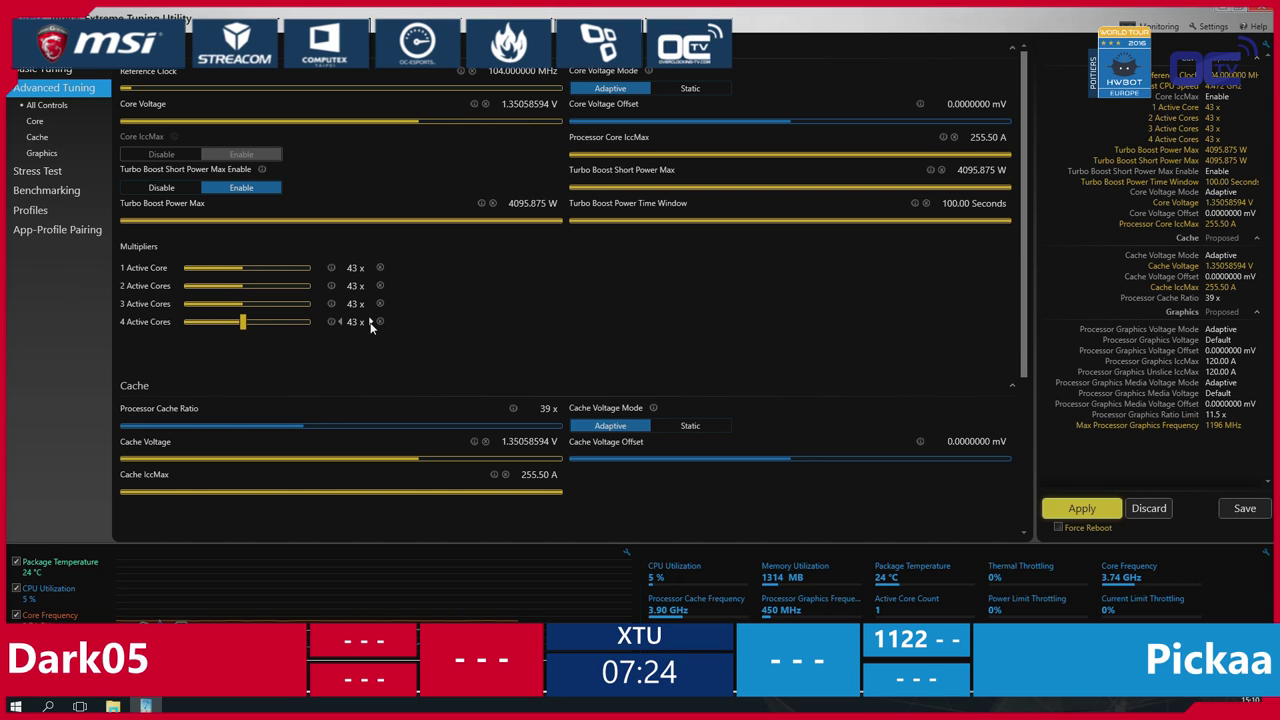
- Set the processor cache ratio to 40 x and apply all proposed tuning changes
click(563, 410)
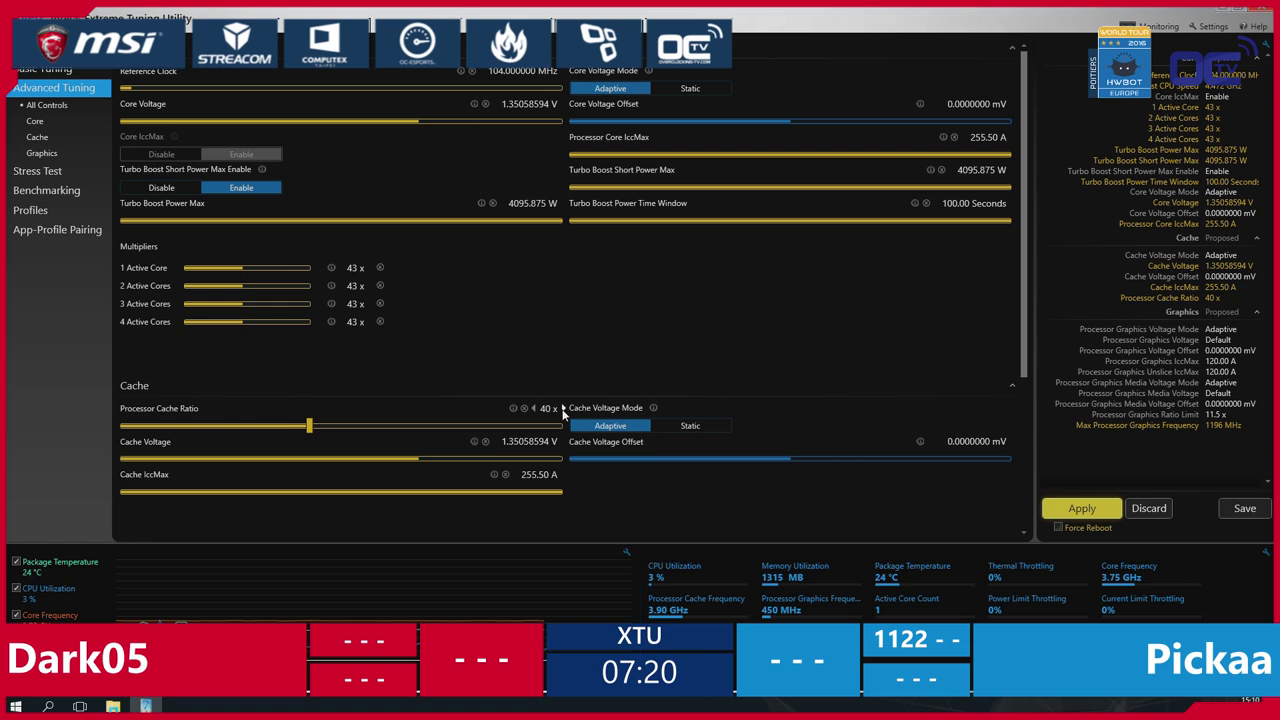
click(563, 410)
click(1073, 510)
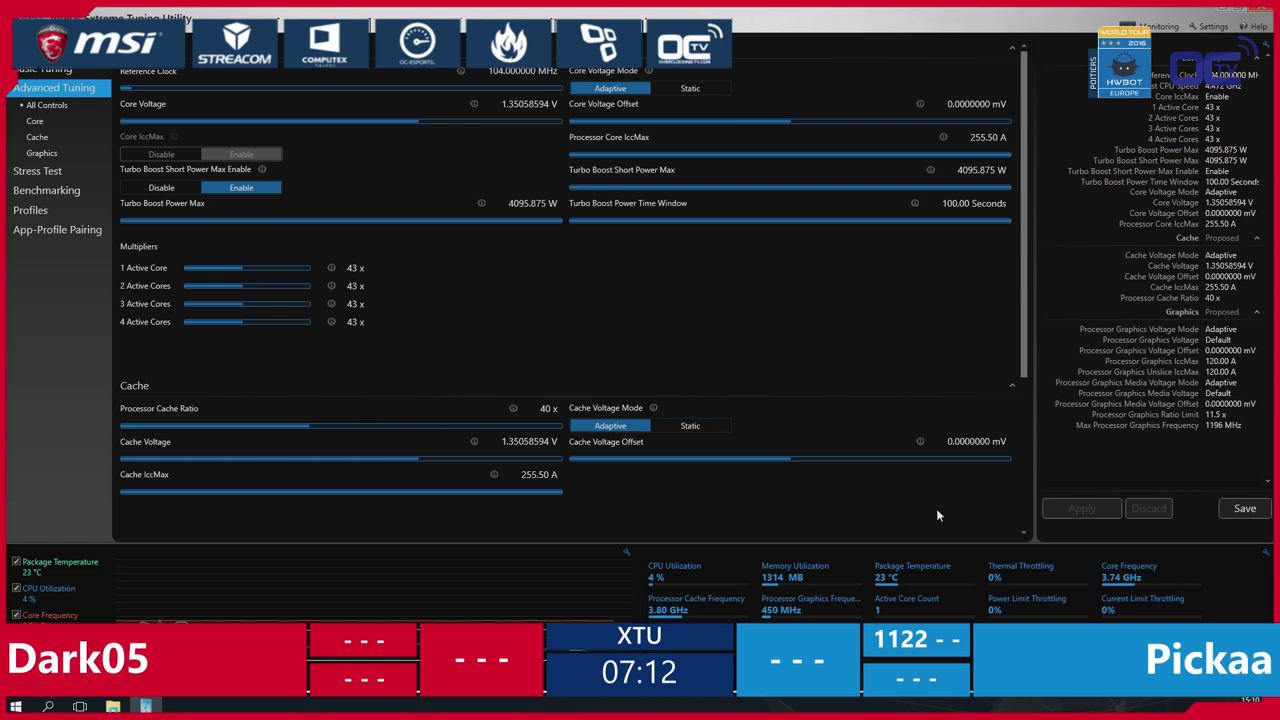
- Run the XTU benchmark on the newly applied 43 x core and 40 x cache settings
click(47, 190)
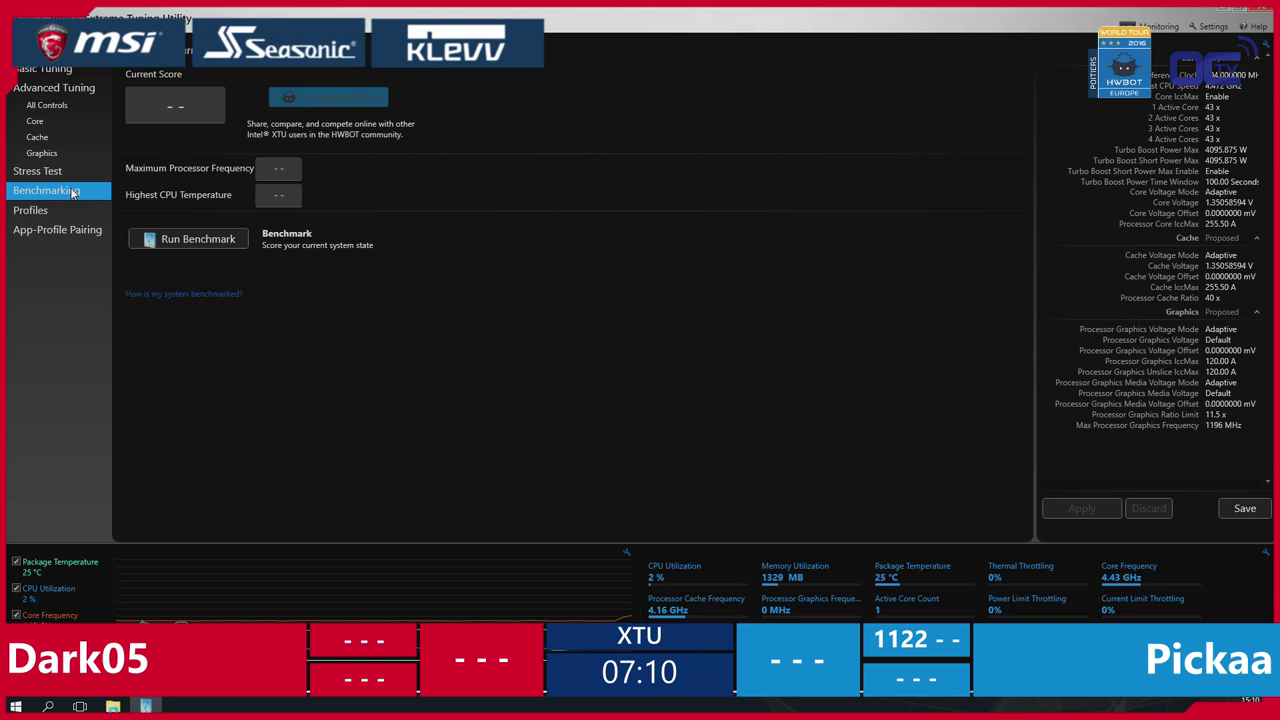
click(224, 242)
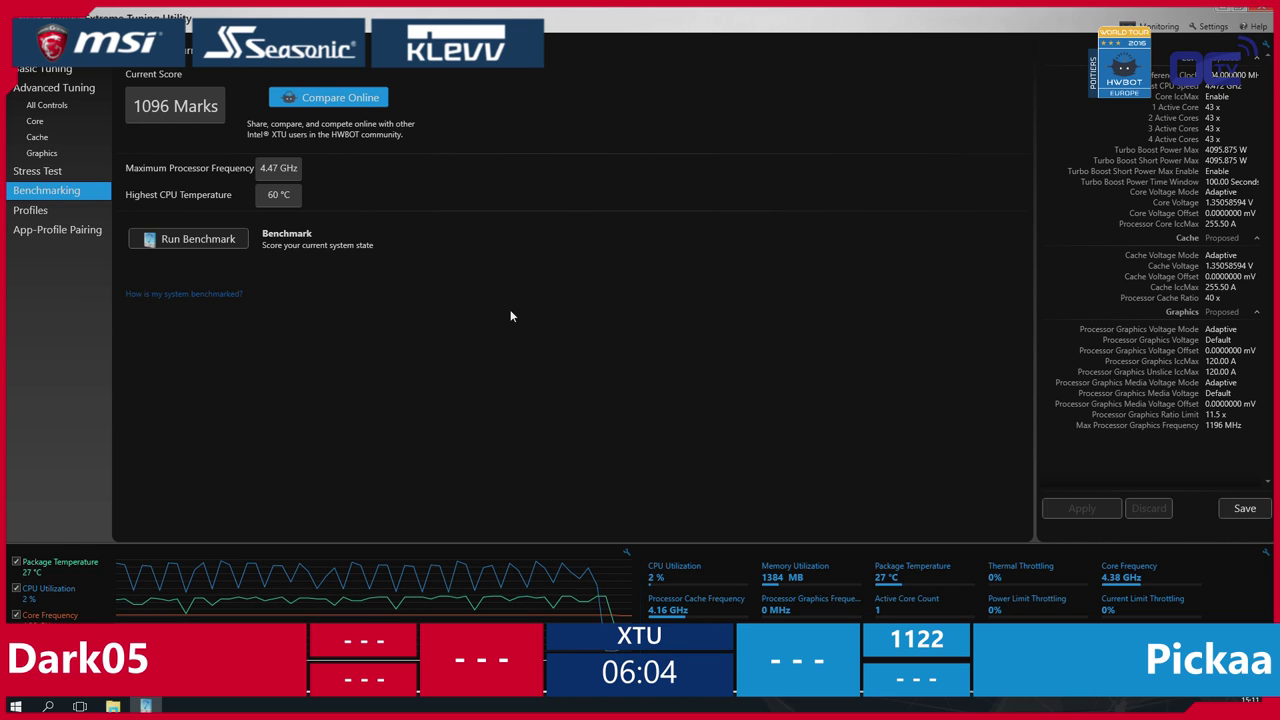
- Raise the multipliers for 1, 2, 3 and 4 active cores to 44 x each
click(42, 92)
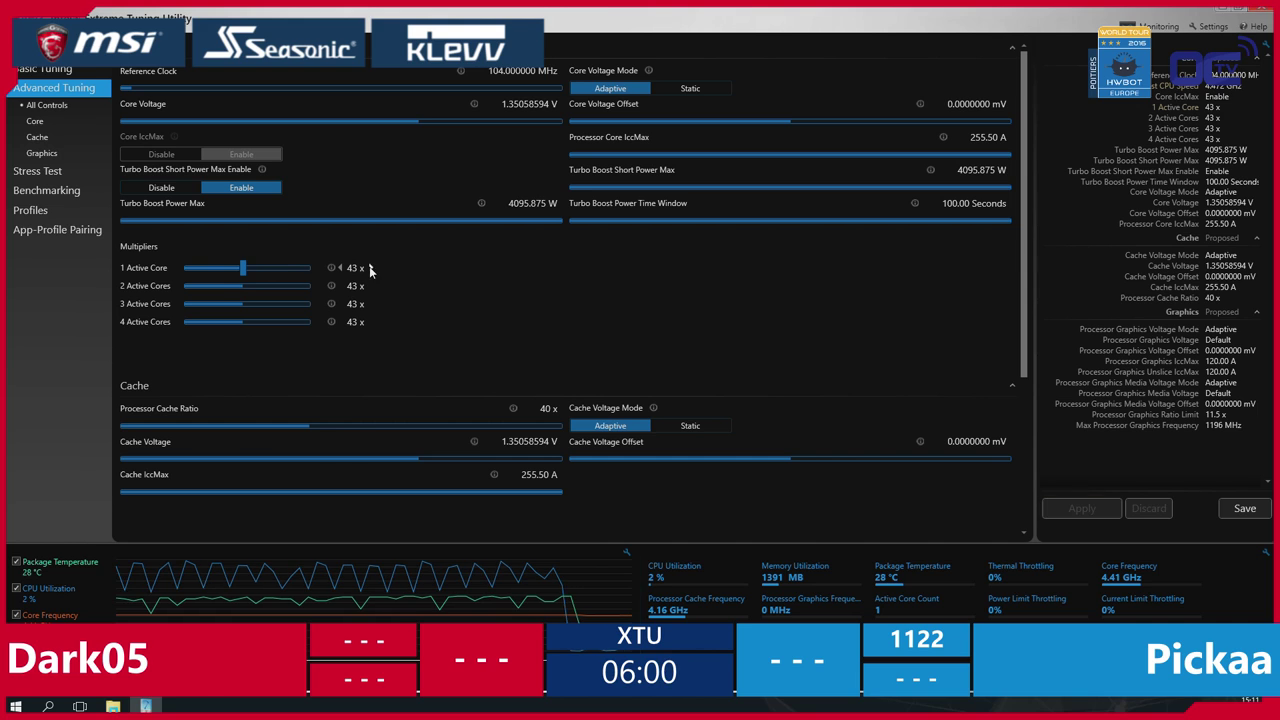
click(369, 268)
click(371, 286)
click(371, 304)
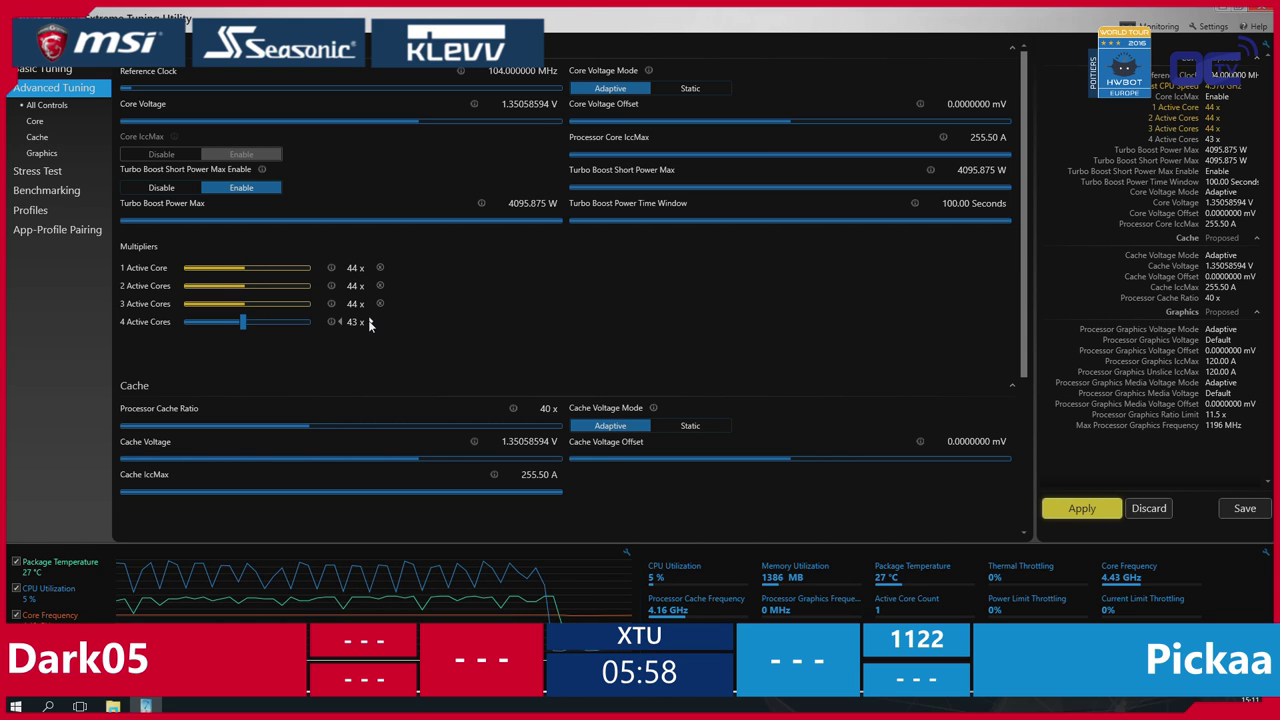
click(371, 322)
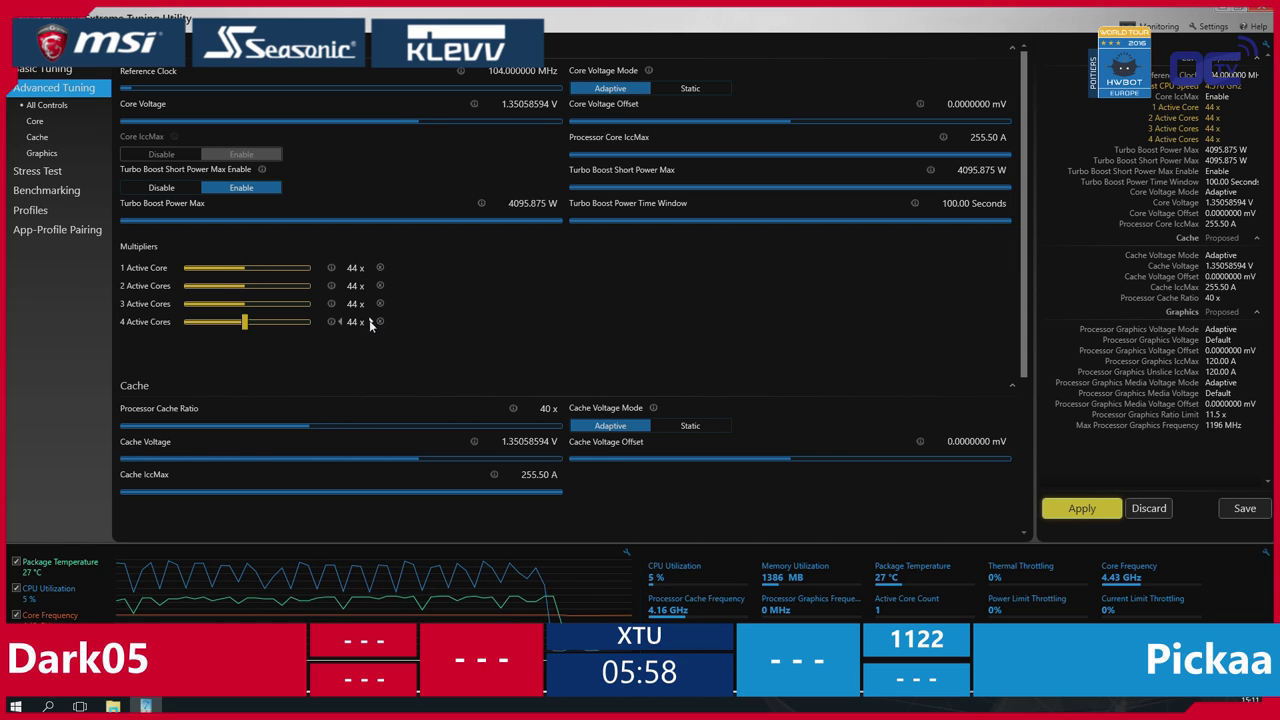
- Set the reference clock to 105.000000 MHz, apply the proposed tuning changes and go to benchmarking
click(530, 71)
text(105)
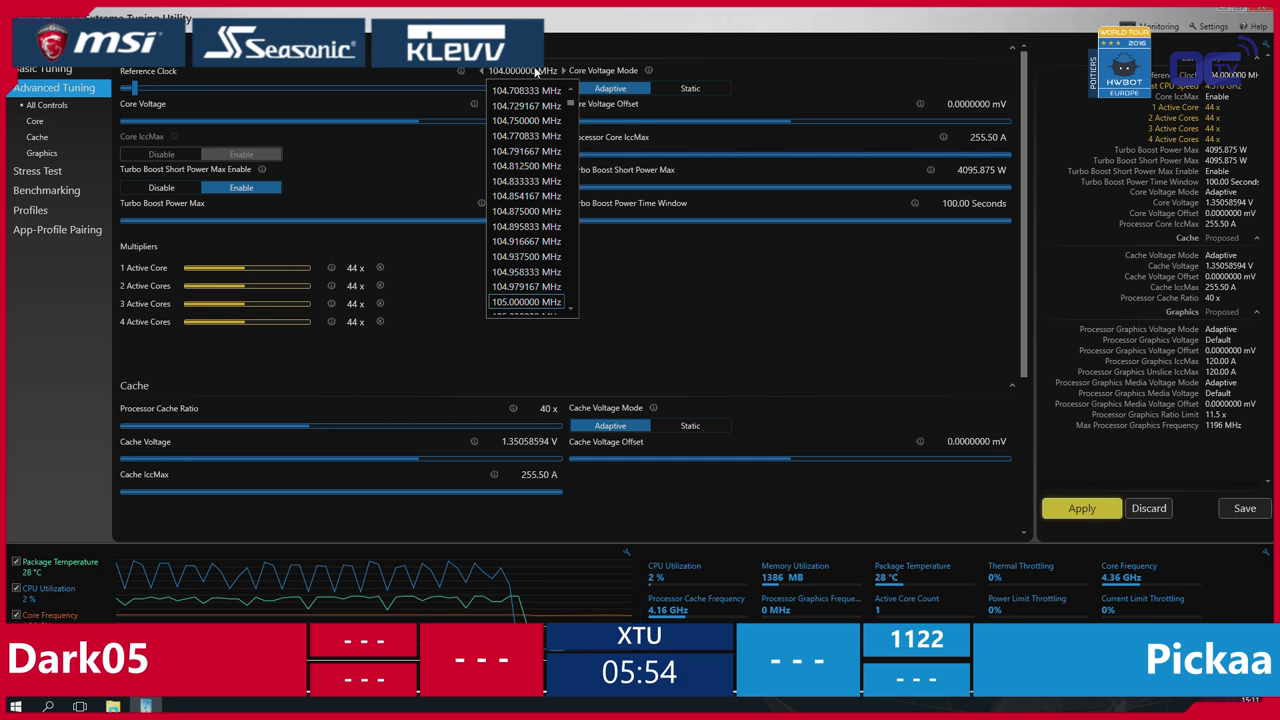
scroll(527, 276, down, 1)
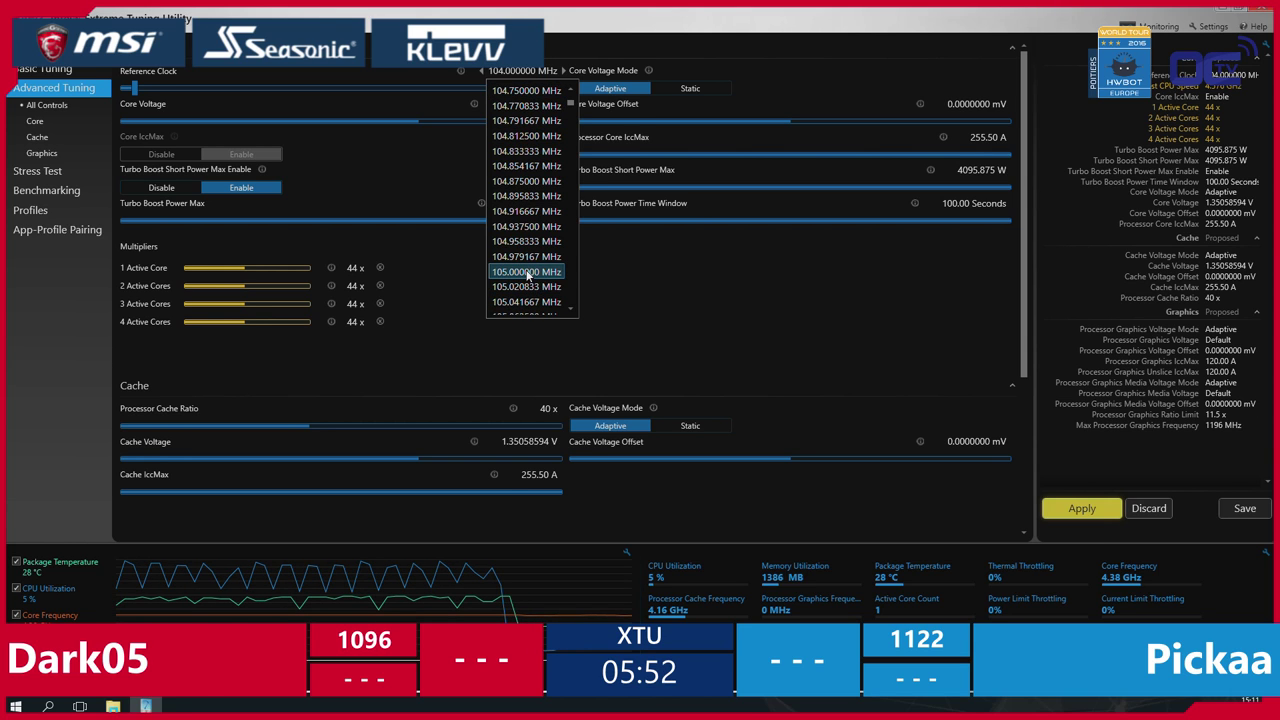
click(527, 272)
click(1078, 509)
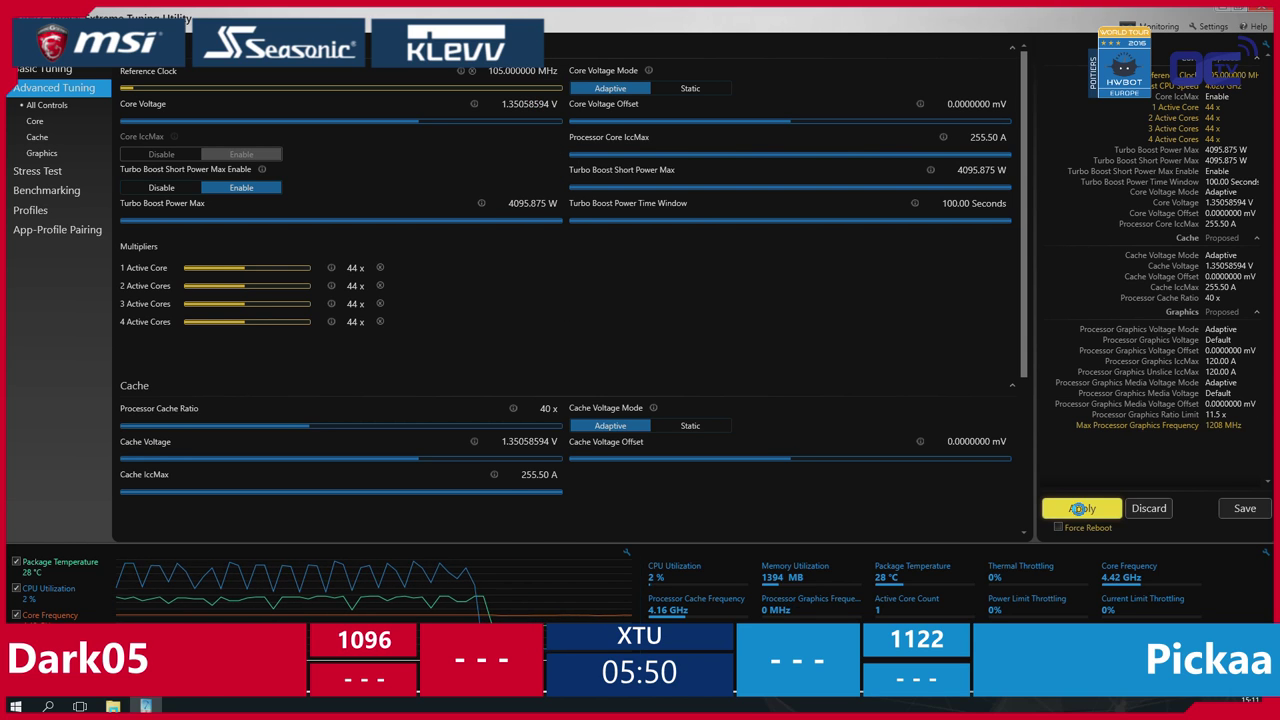
click(60, 191)
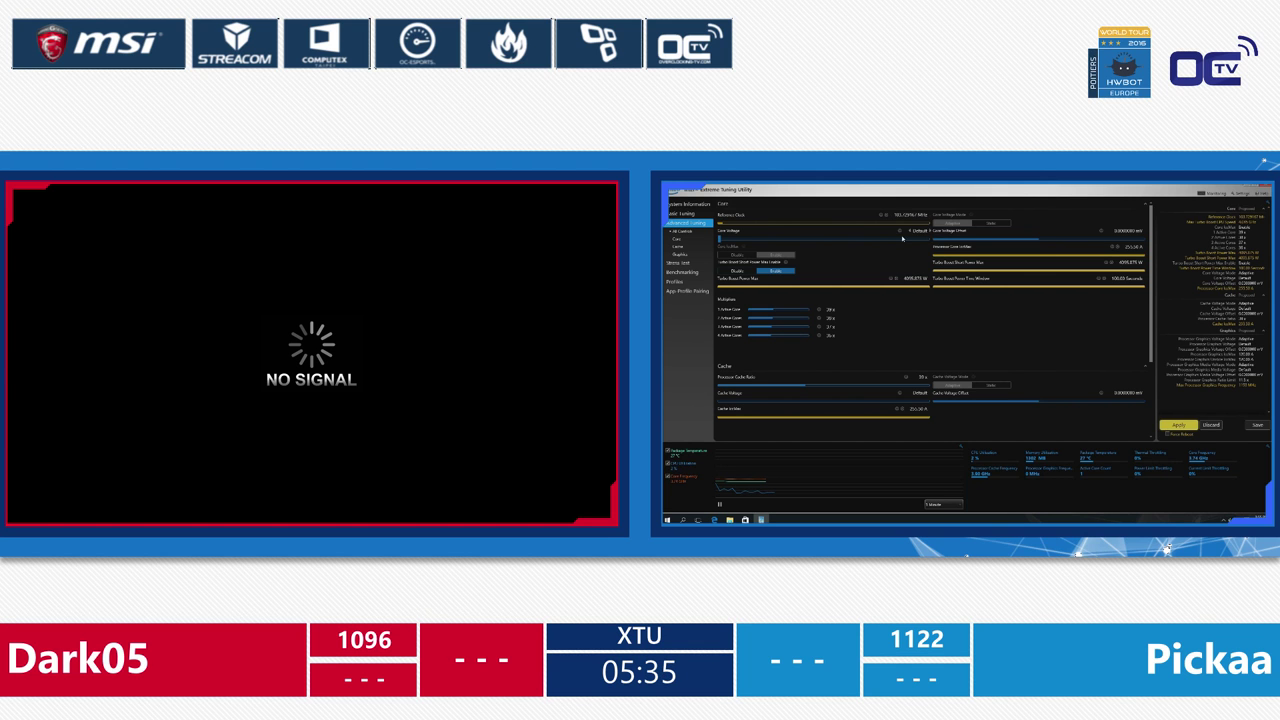
- On the other system, set the core voltage to 1.30468750 V and all four active-core multipliers to 45 x
drag(902, 238, 857, 243)
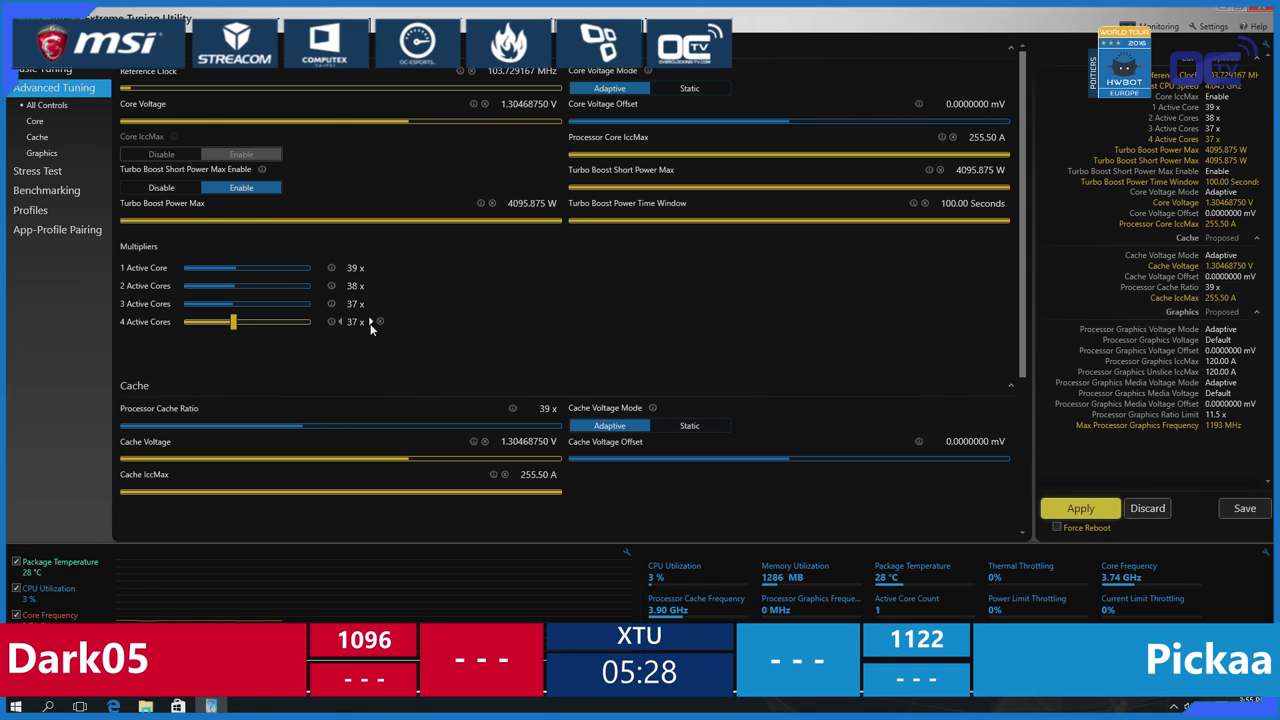
drag(765, 335, 776, 335)
click(370, 322)
click(370, 322)
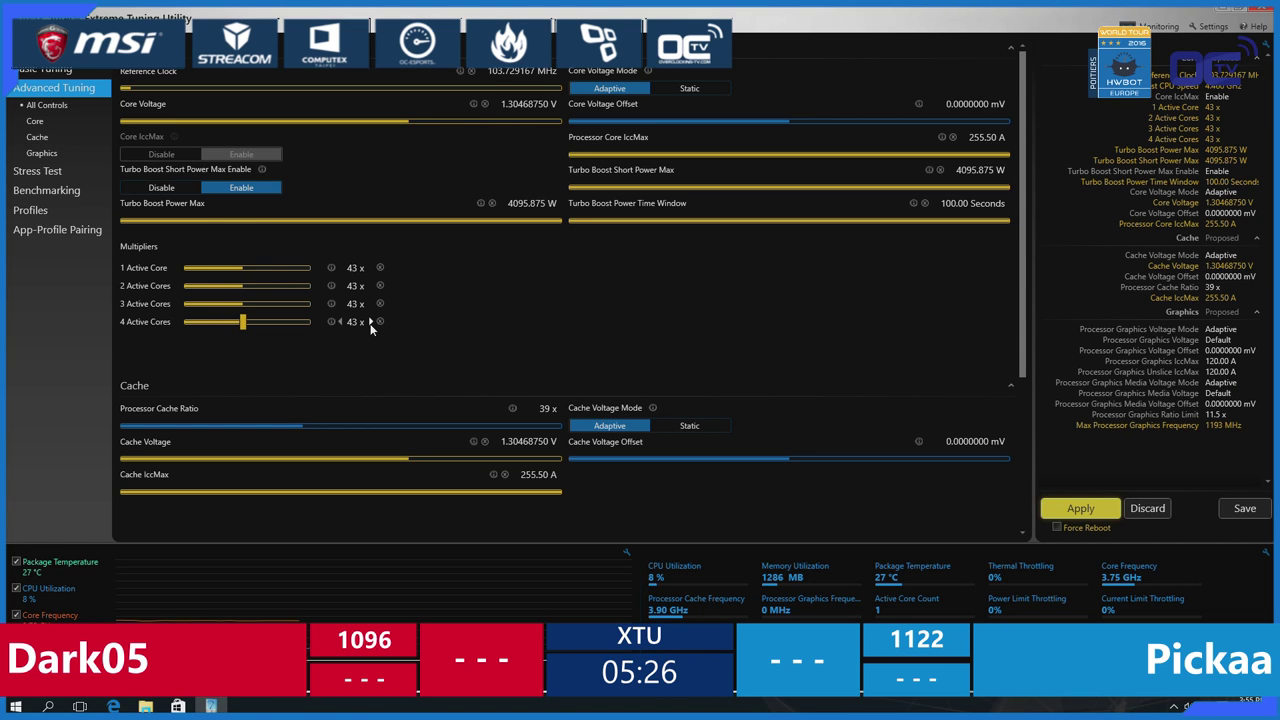
click(370, 322)
- Set the processor cache ratio to 43 x and apply the proposed changes
click(562, 409)
click(562, 409)
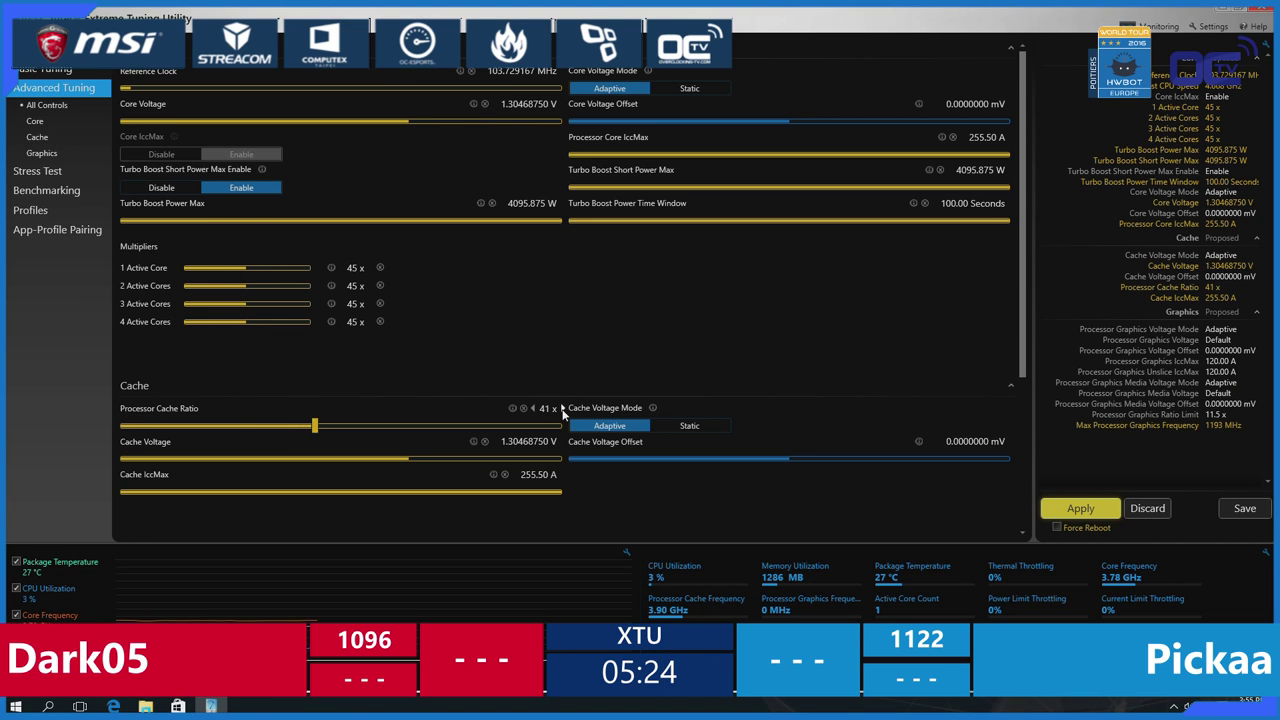
click(562, 409)
click(562, 409)
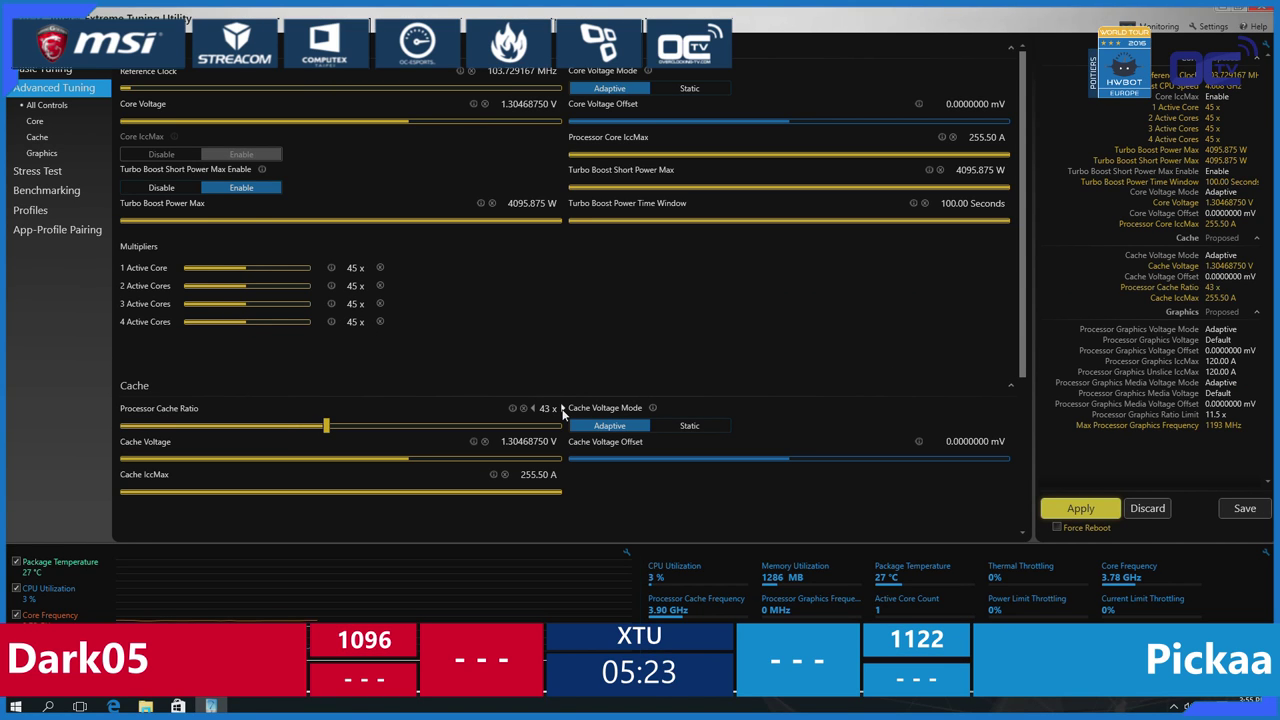
click(1082, 512)
- Run the XTU benchmark on the 45 x core and 43 x cache settings, and return to advanced tuning
click(60, 195)
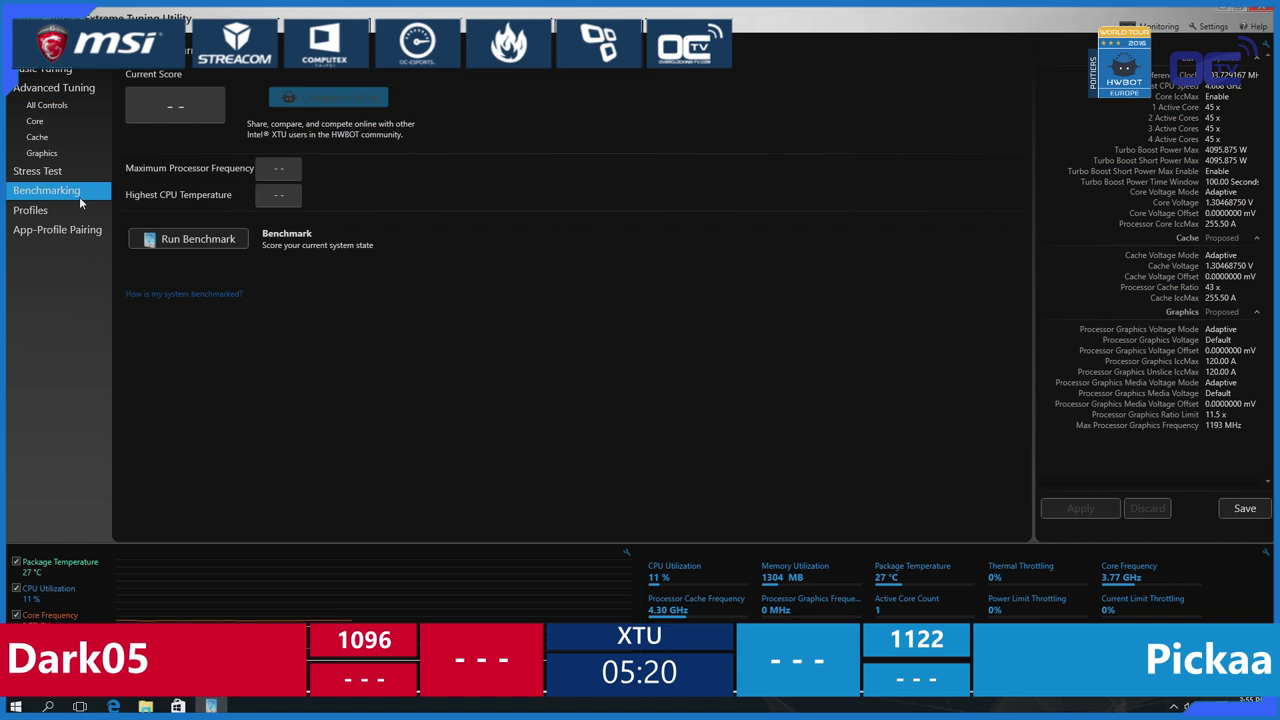
click(190, 241)
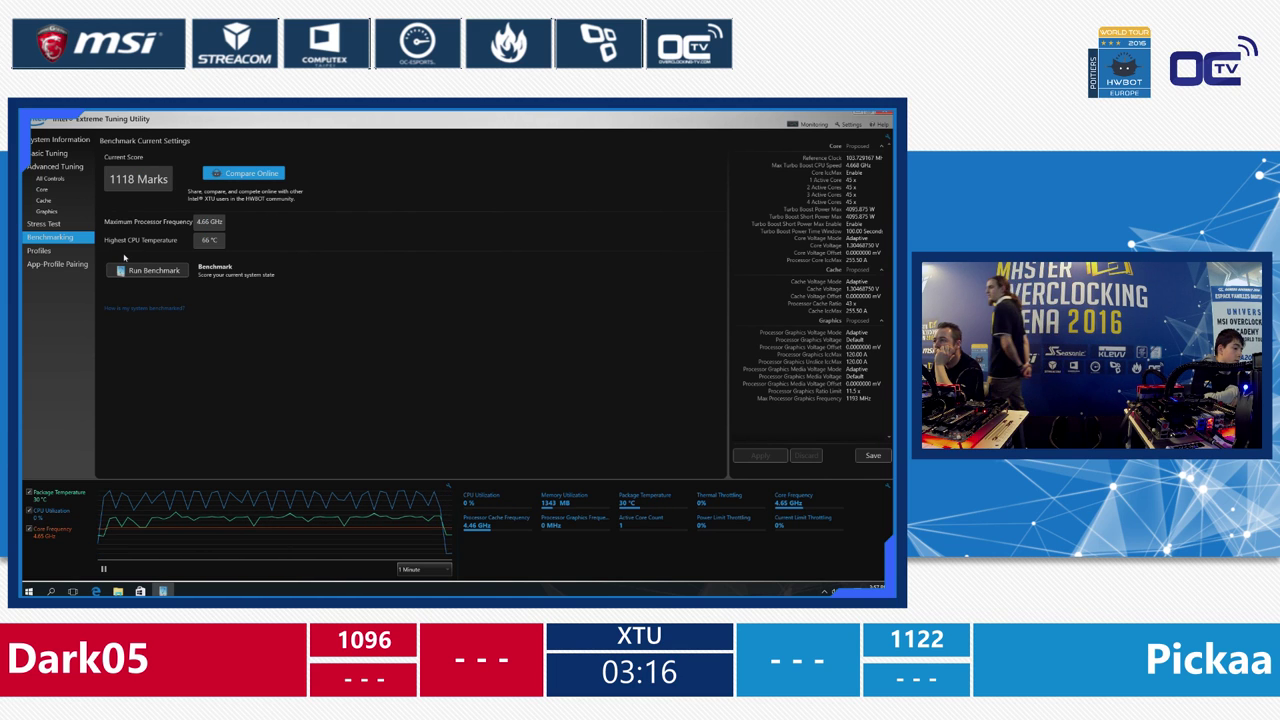
click(62, 167)
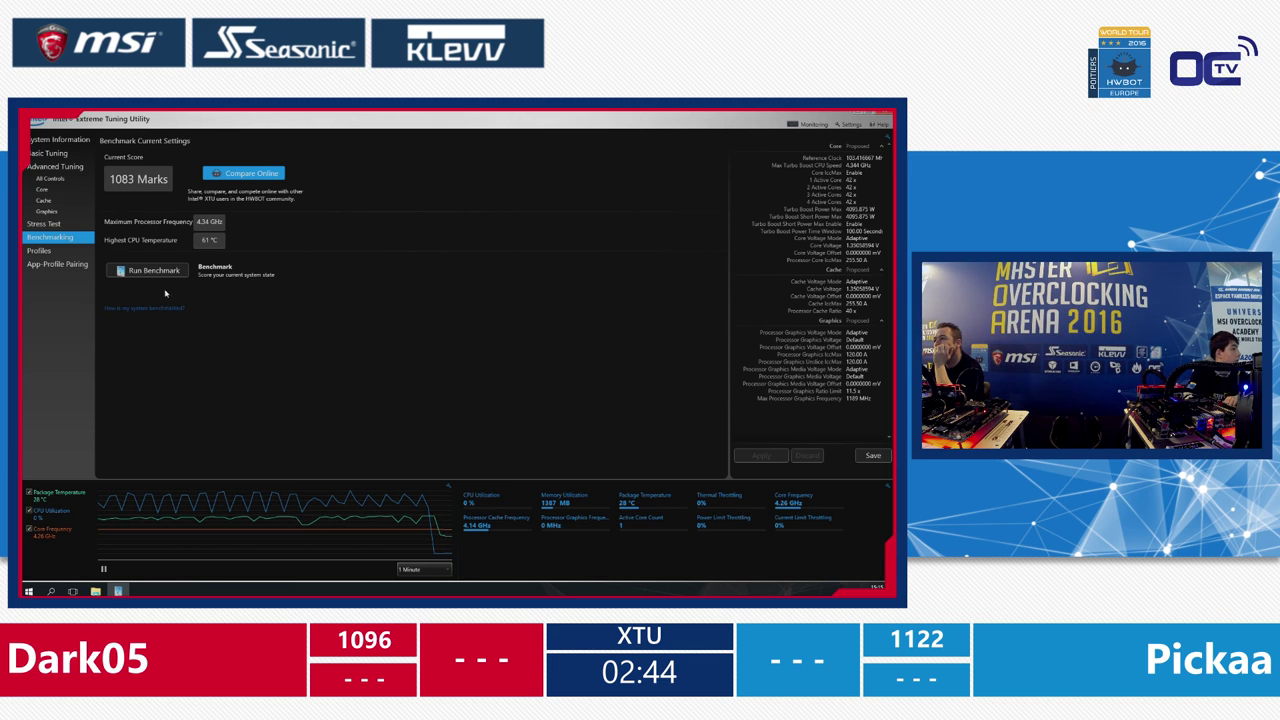
- On the first system, set the reference clock to 104.500000 MHz in advanced tuning
click(71, 173)
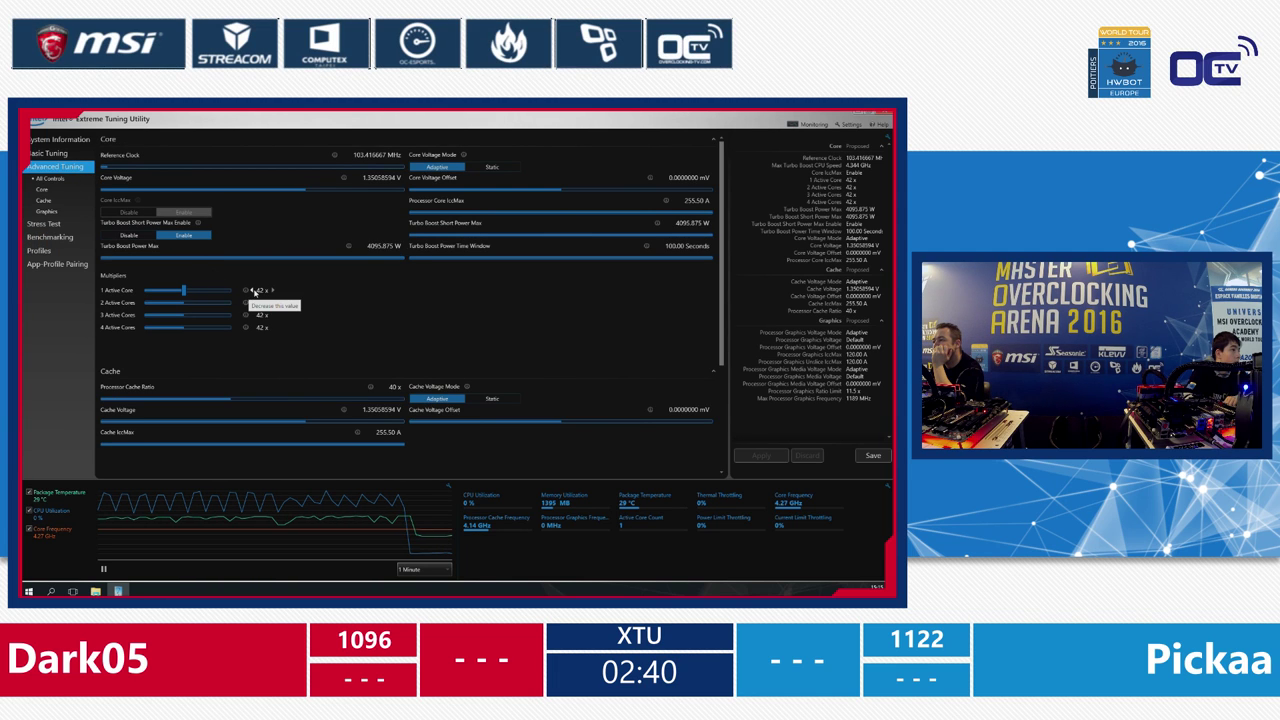
click(375, 154)
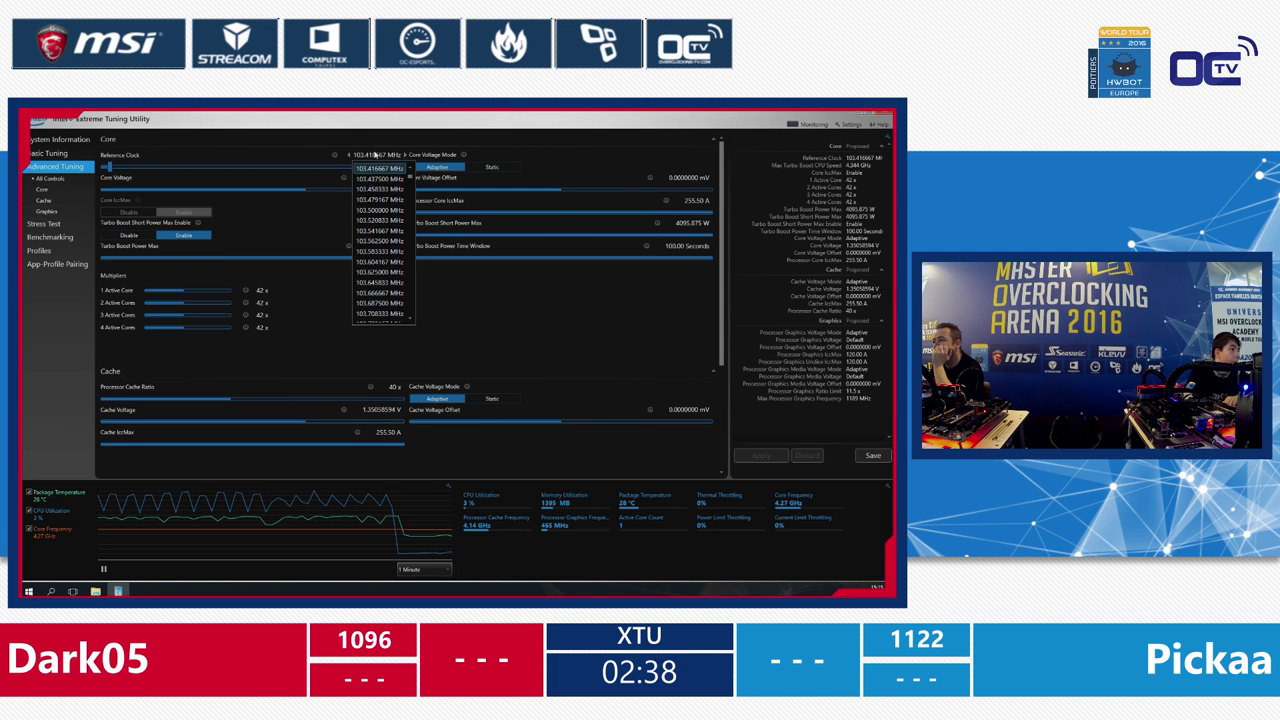
key(Home)
scroll(375, 154, down, 10)
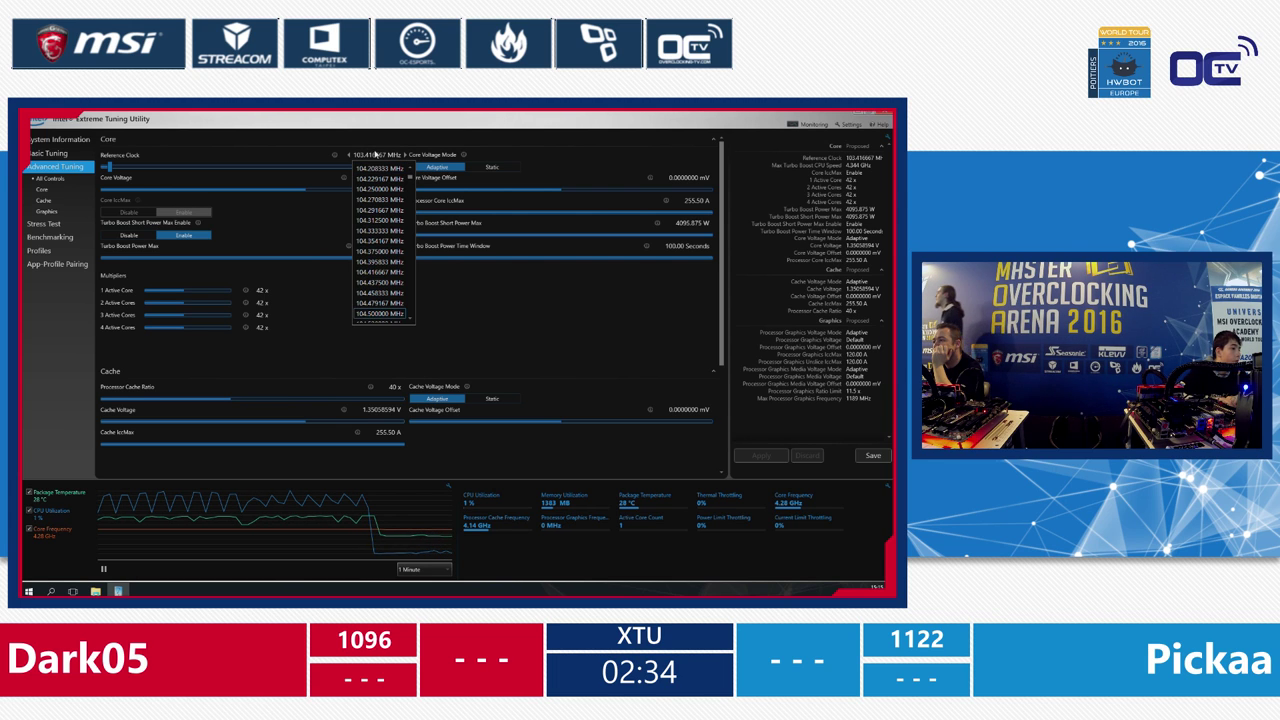
key(Return)
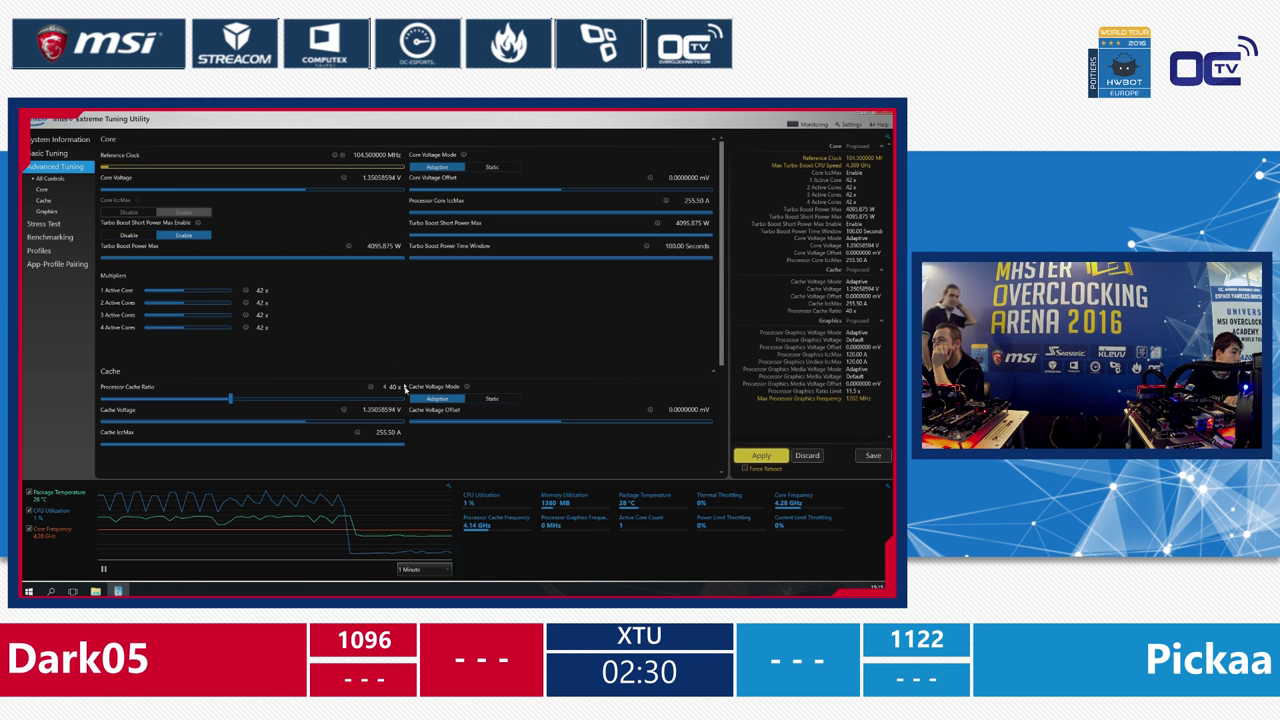
- Raise the processor cache ratio to 41 x and the multipliers for 1 to 4 active cores to 43 x each
scroll(405, 388, up, 1)
scroll(273, 290, up, 1)
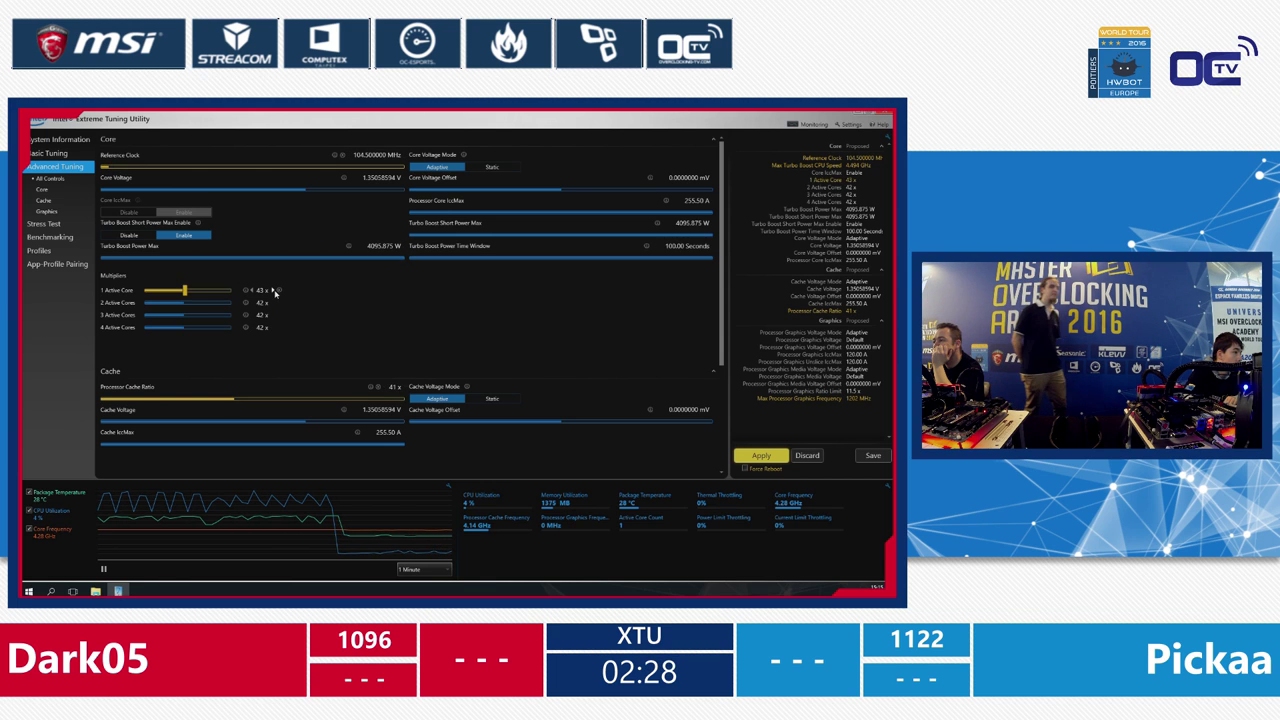
scroll(273, 302, up, 1)
scroll(273, 315, up, 1)
scroll(273, 328, up, 1)
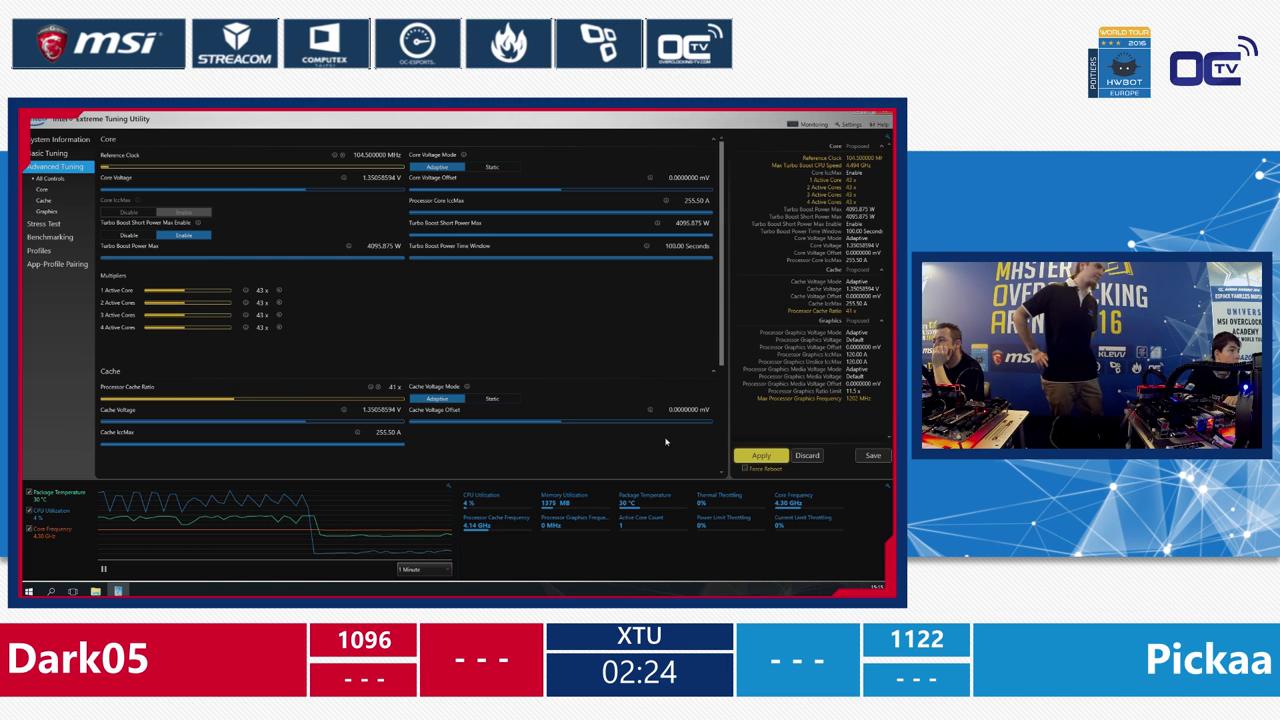
- Apply the proposed tuning changes and run the XTU benchmark on them
click(747, 457)
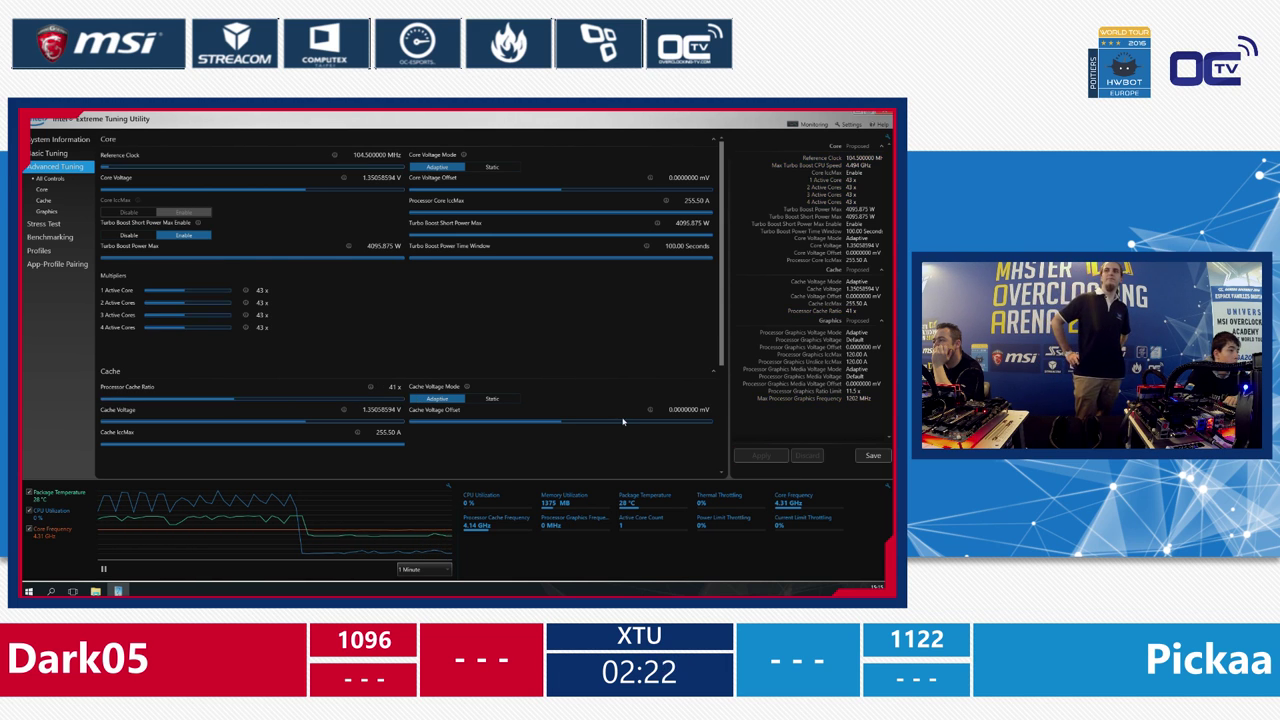
click(50, 237)
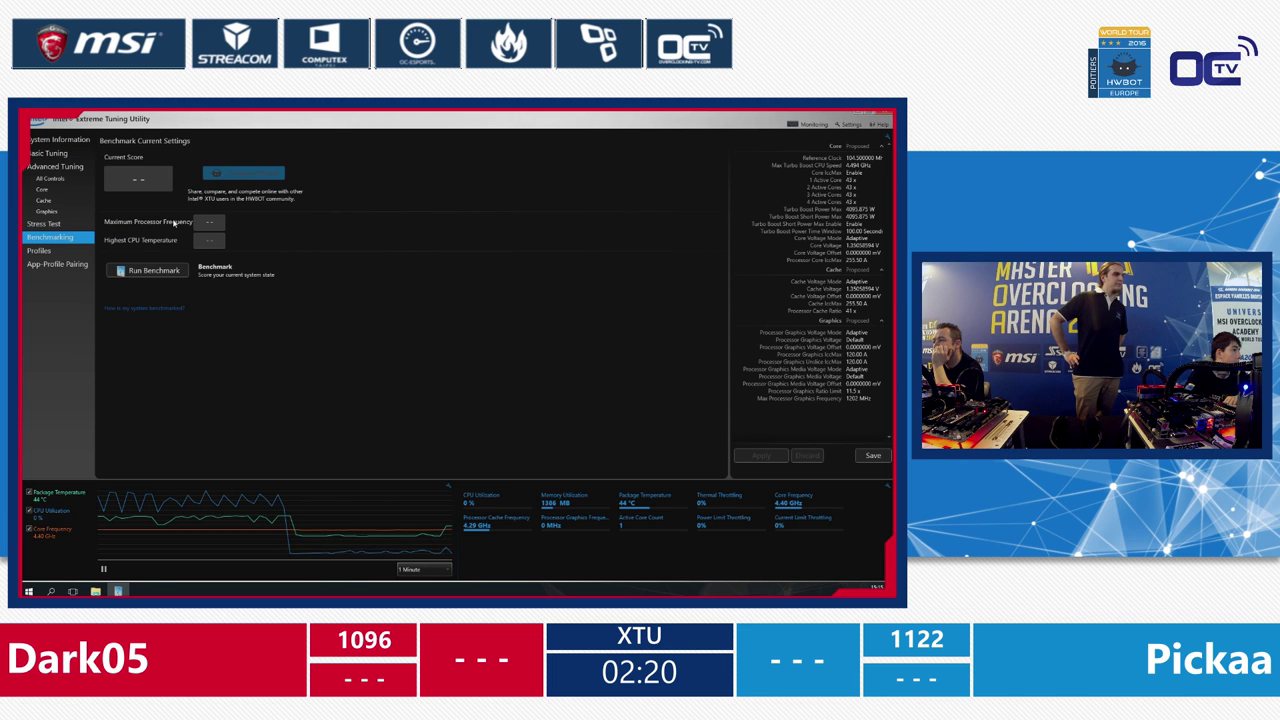
click(147, 270)
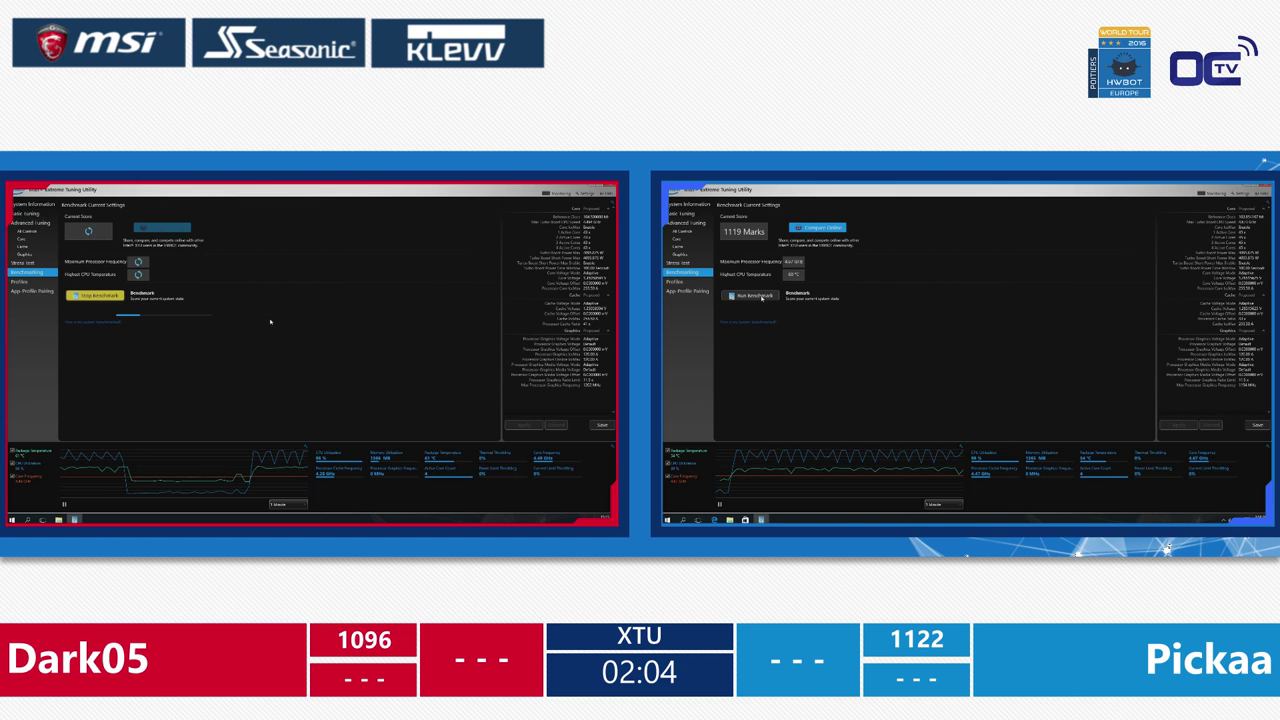
- On the second system, raise the multipliers for all four active-core counts to 46 x and apply the change
click(687, 222)
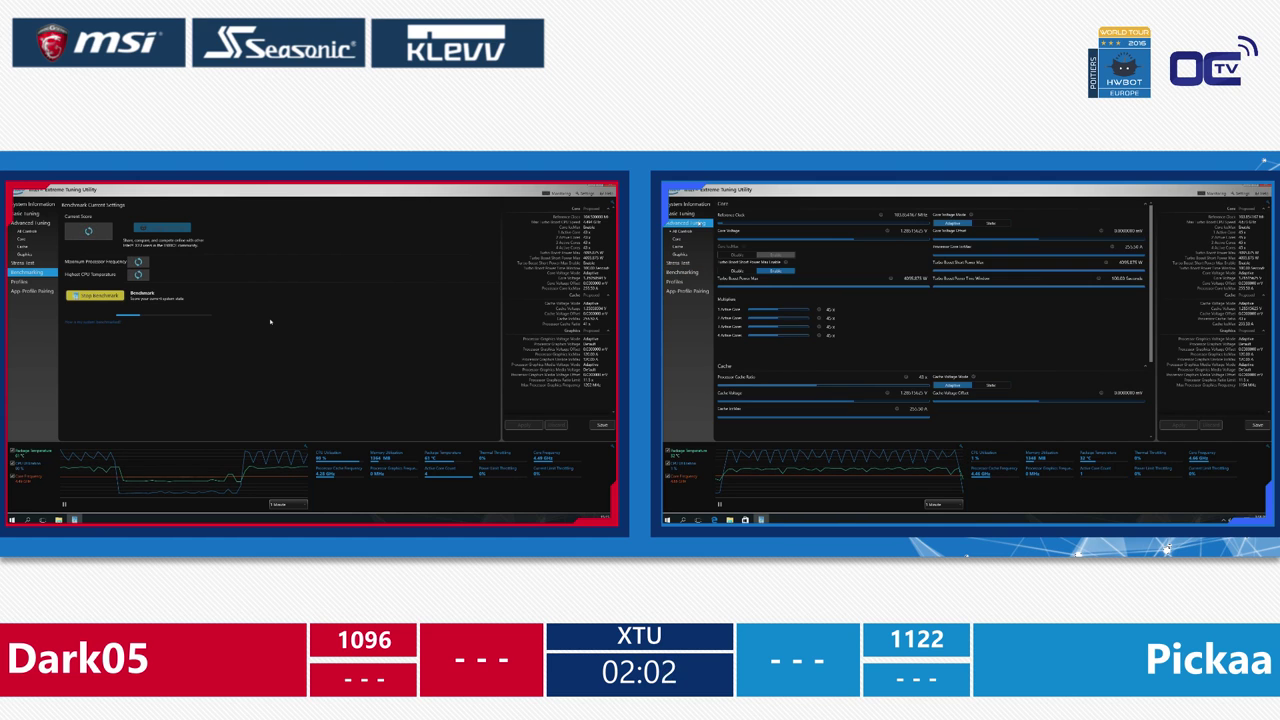
click(905, 231)
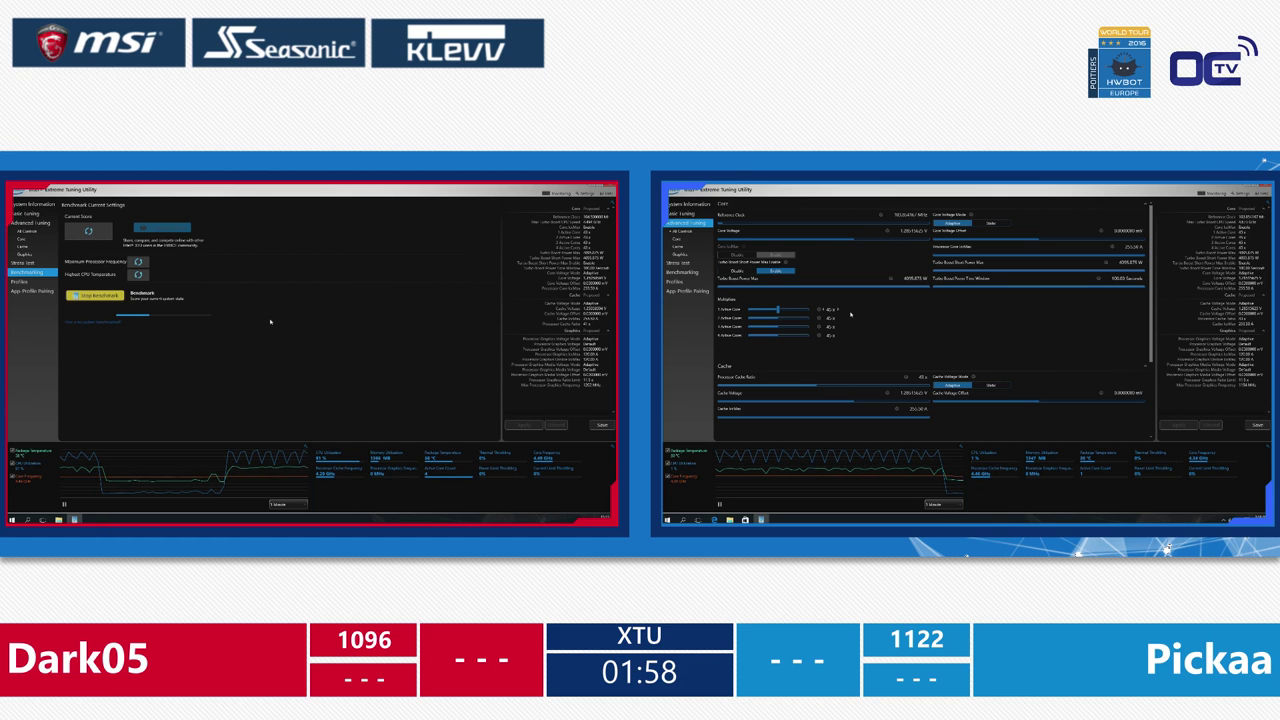
click(842, 336)
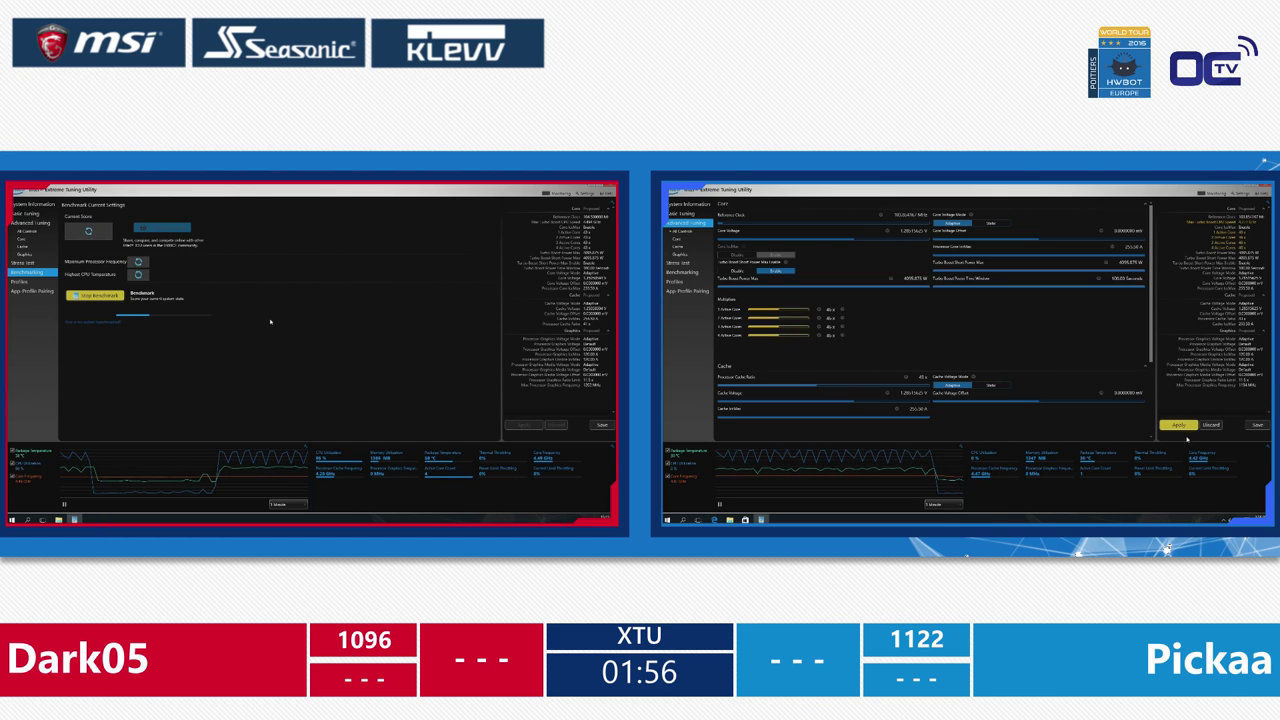
click(1180, 426)
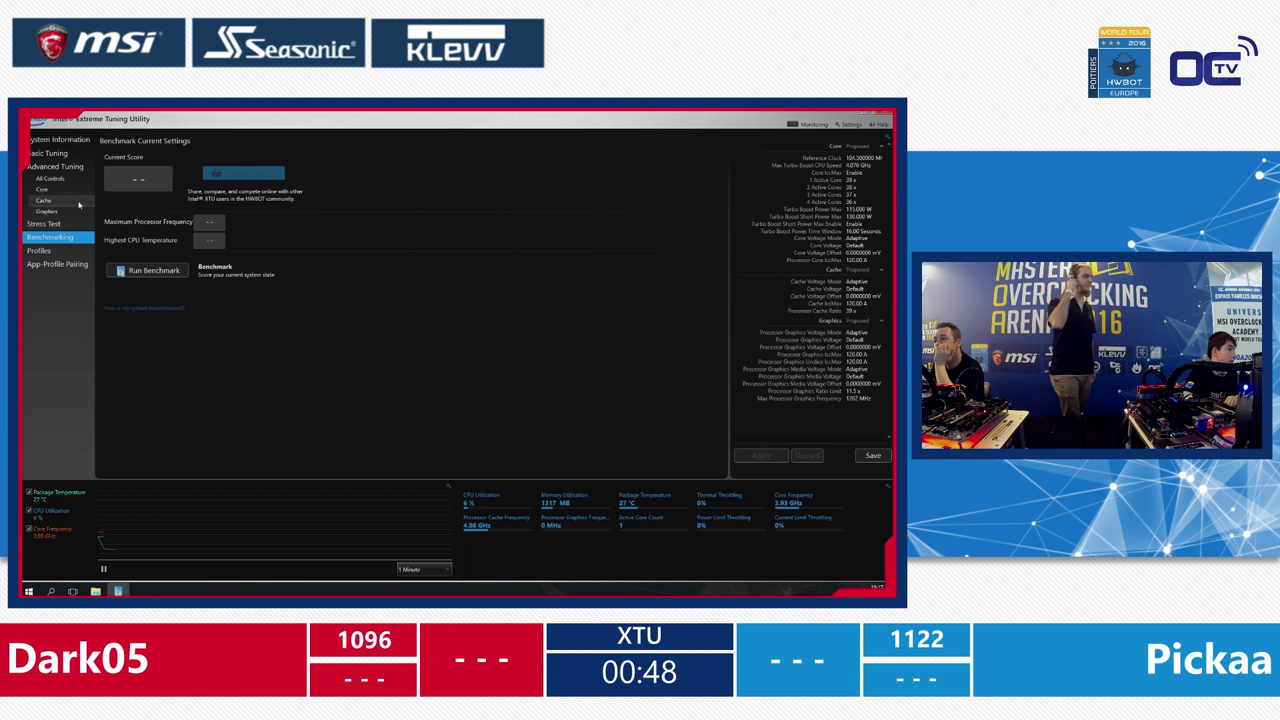
- On the restarted first system, set the core voltage to 1.35058594 V
click(68, 168)
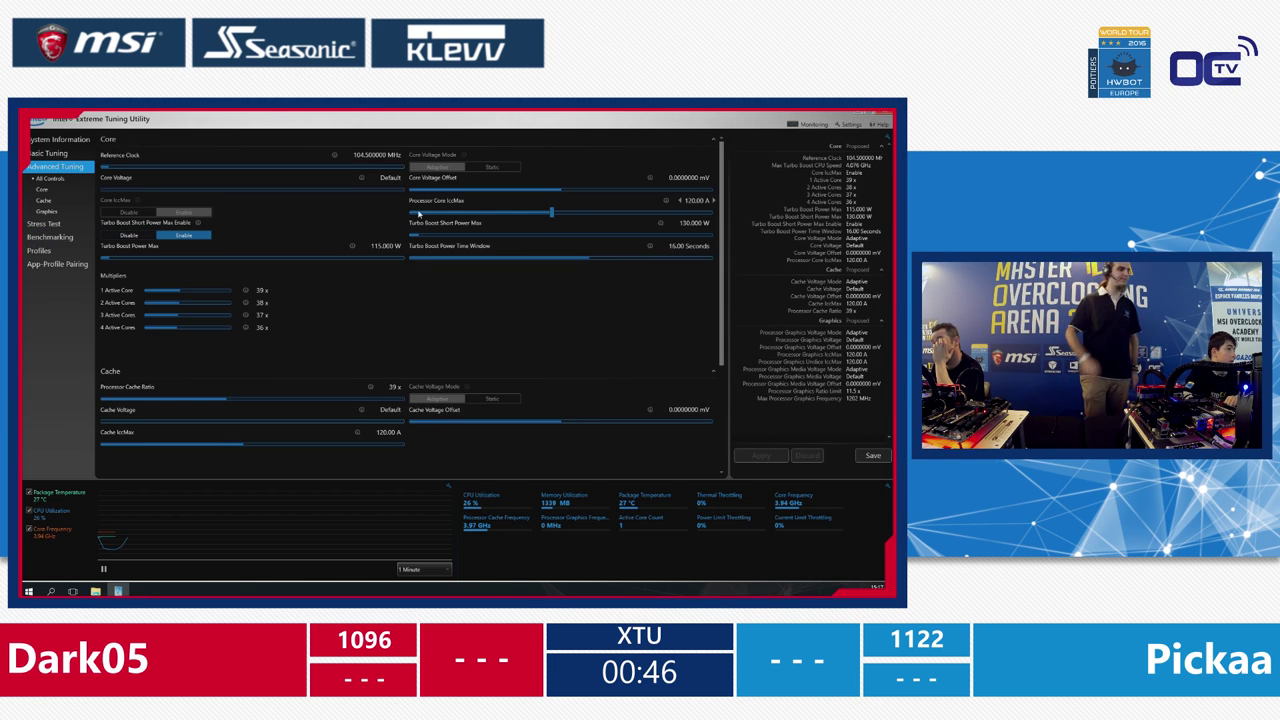
click(390, 178)
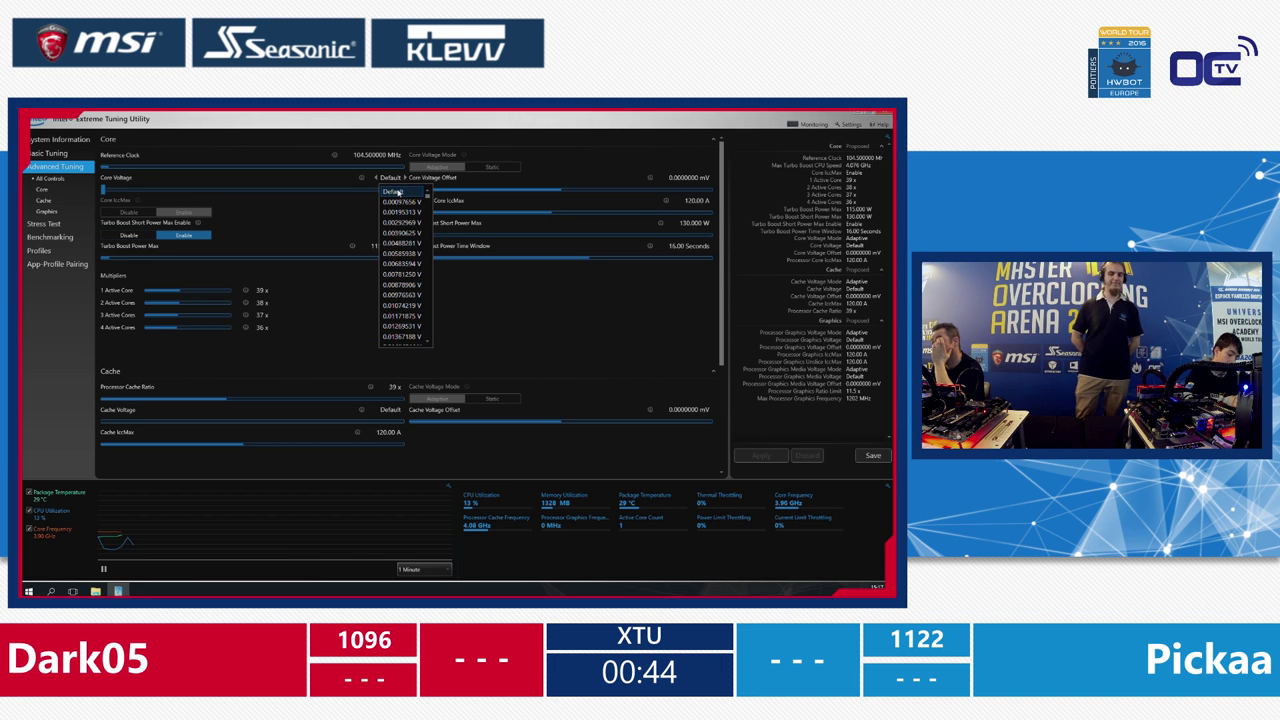
text(1.35)
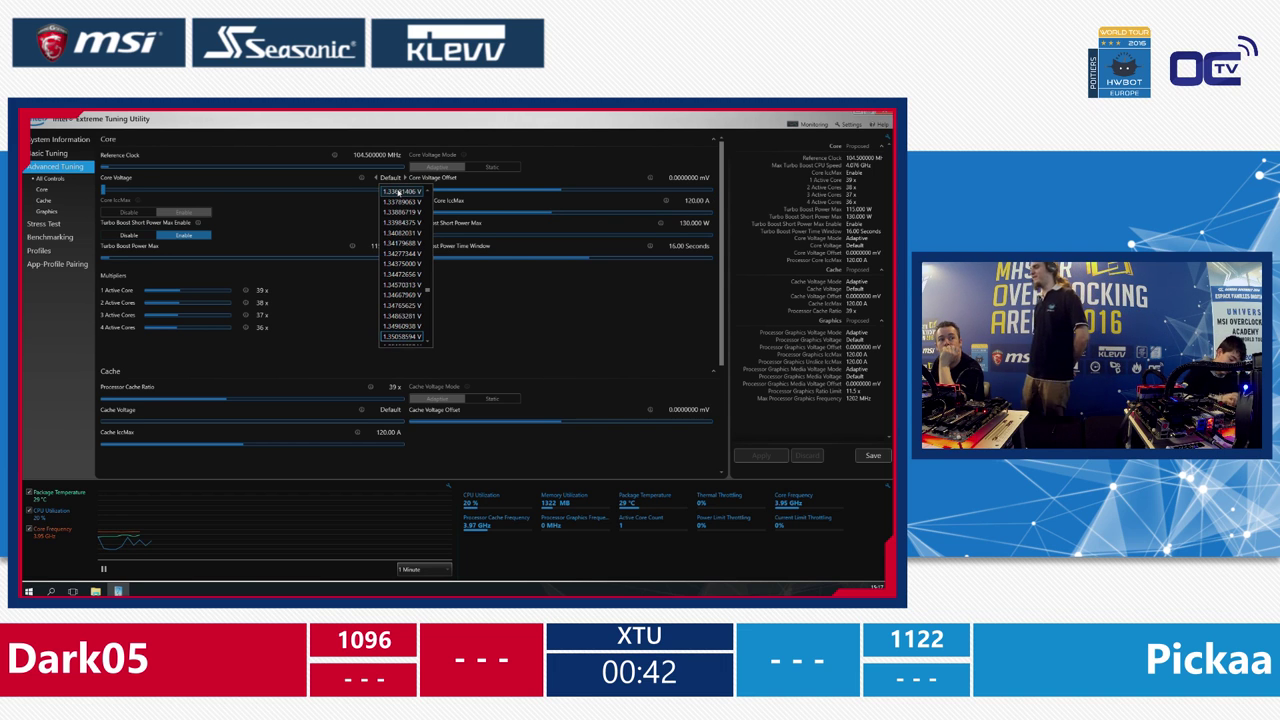
key(Return)
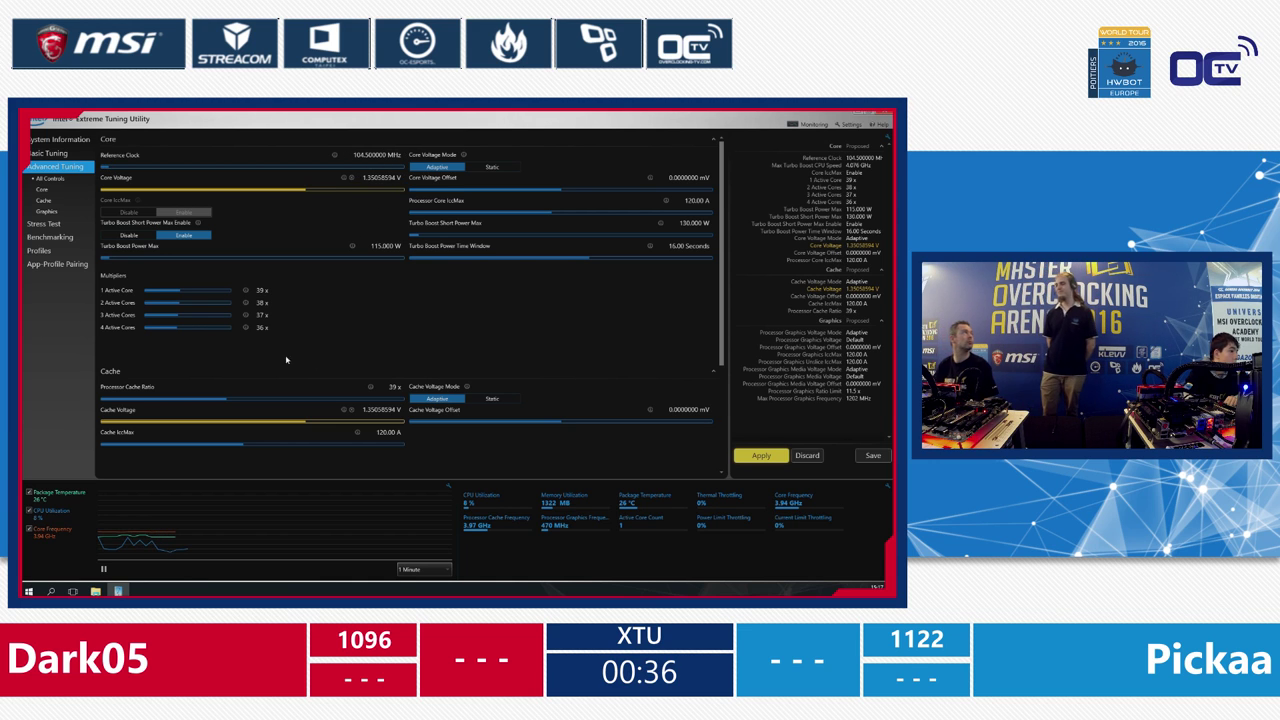
- Set the multipliers for 1 to 4 active cores and the processor cache ratio to 40 x
click(262, 290)
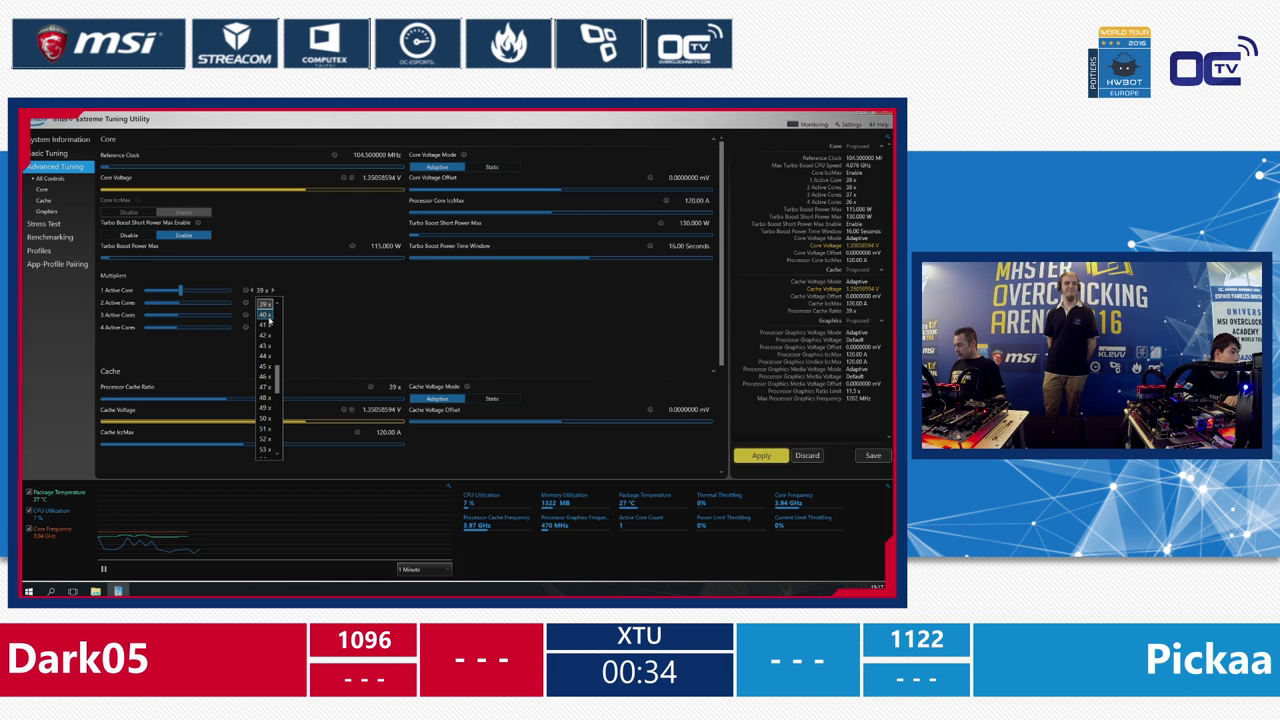
click(267, 315)
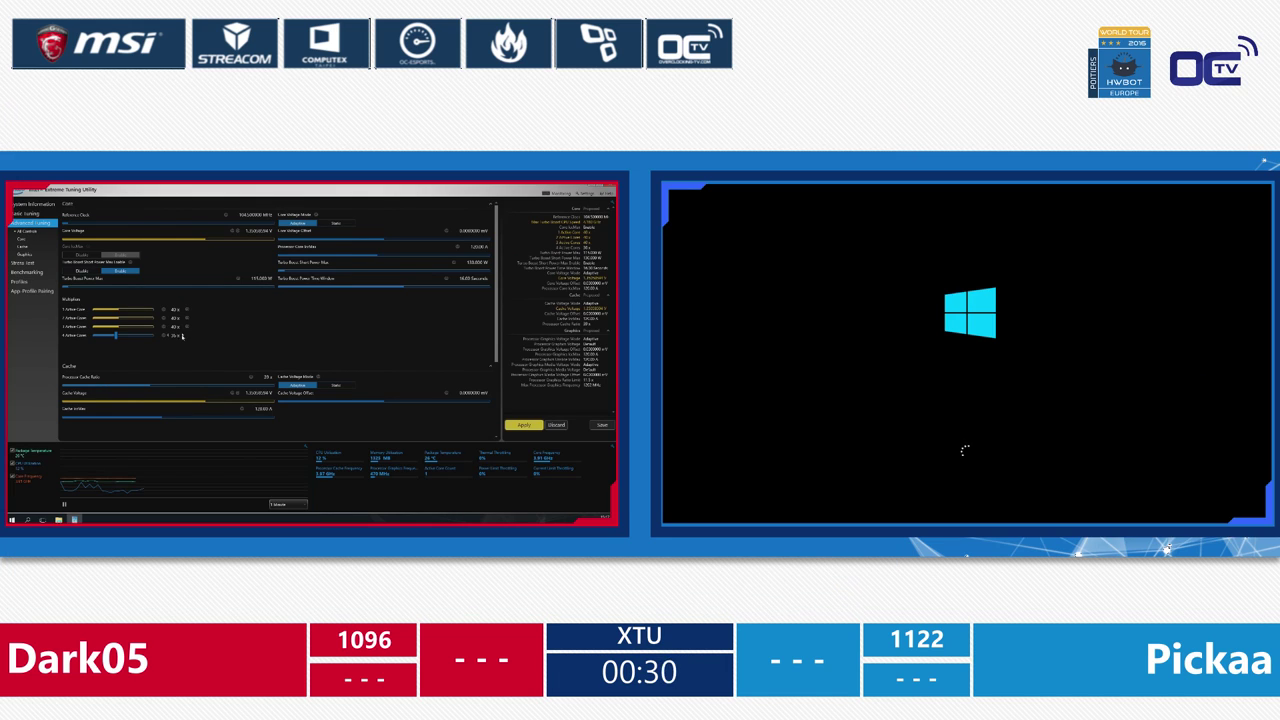
scroll(181, 336, up, 1)
scroll(277, 378, up, 1)
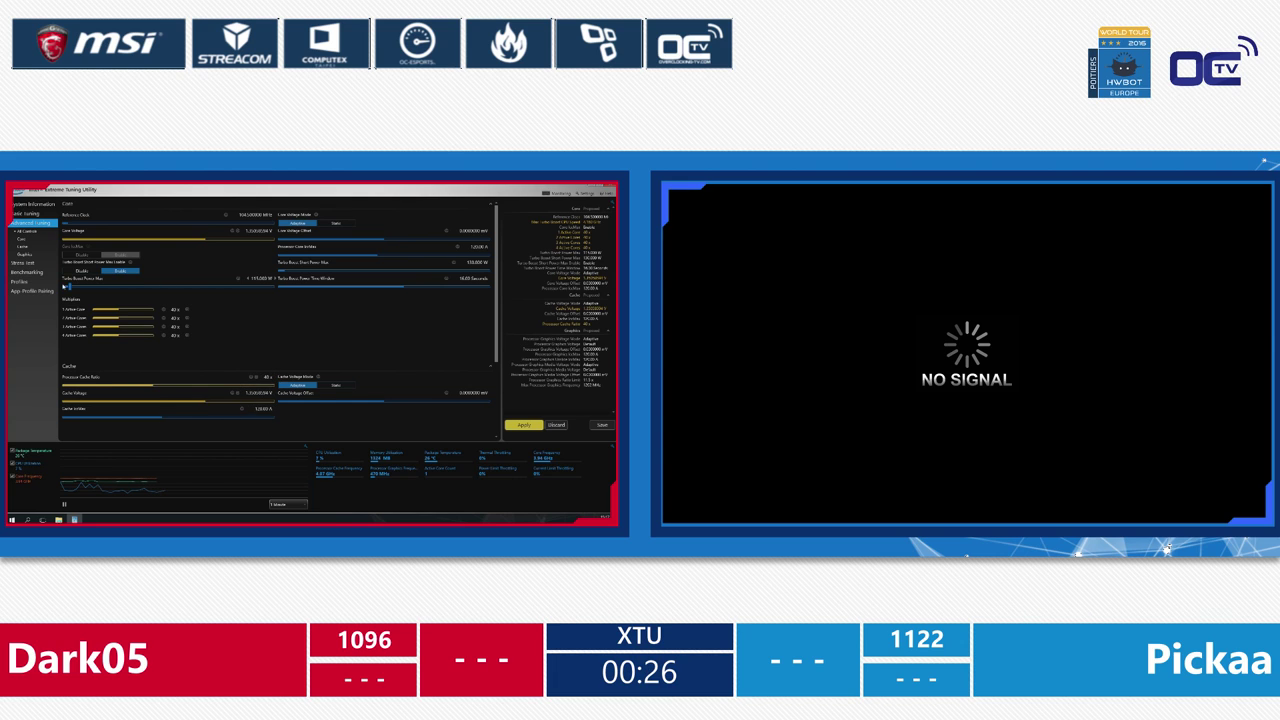
- Raise the turbo boost power limits to 4095.875 W, the power time window to 100 seconds and the core and cache IccMax to 255.50 A
drag(65, 286, 272, 287)
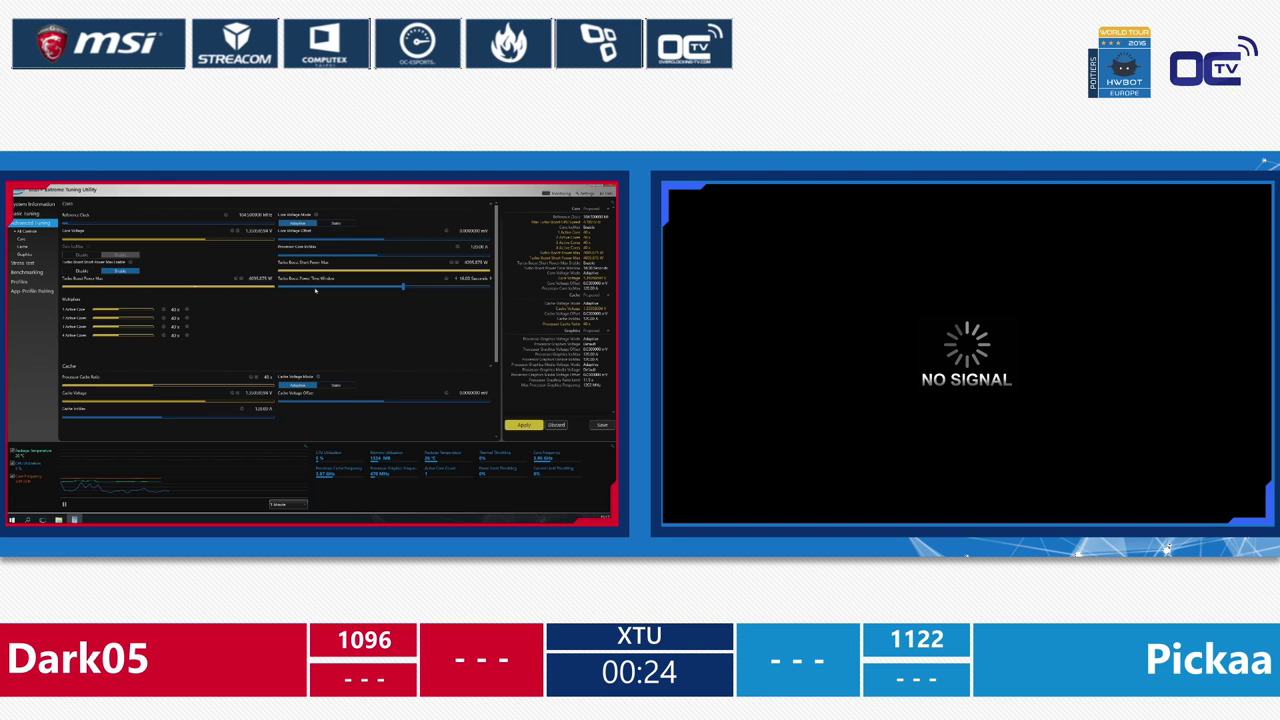
drag(403, 287, 525, 283)
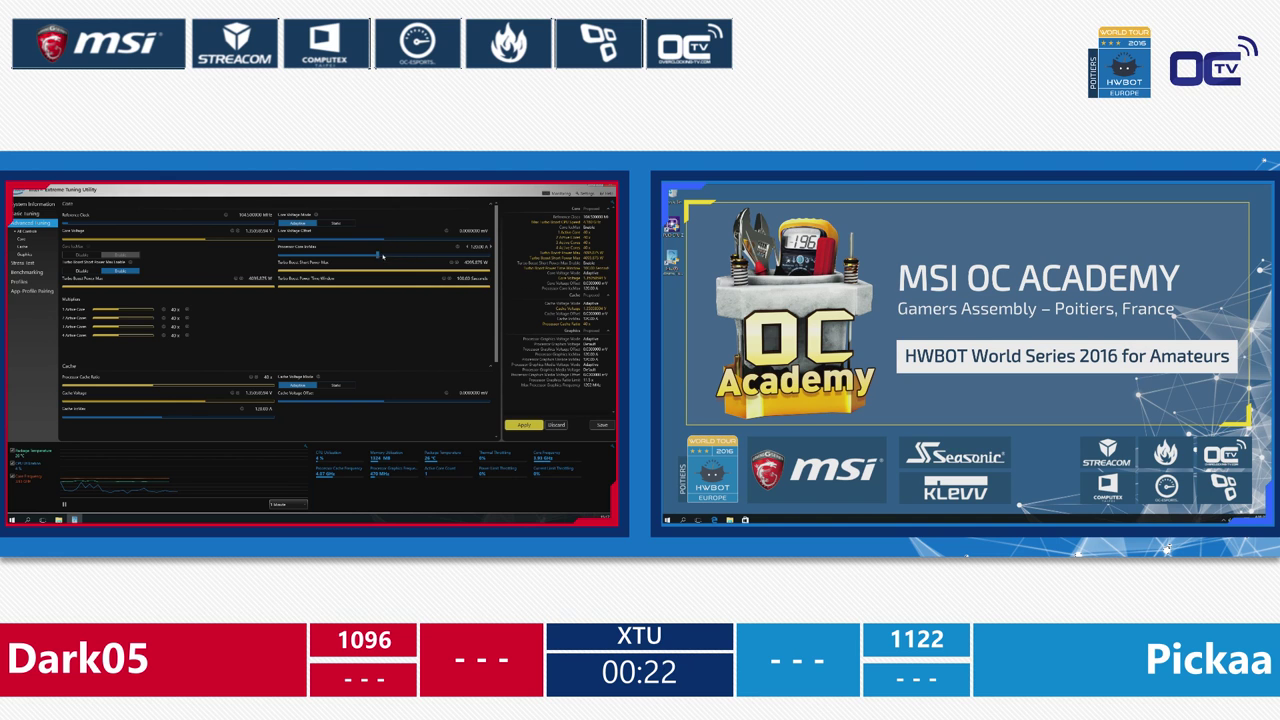
drag(381, 256, 467, 257)
drag(995, 170, 1010, 158)
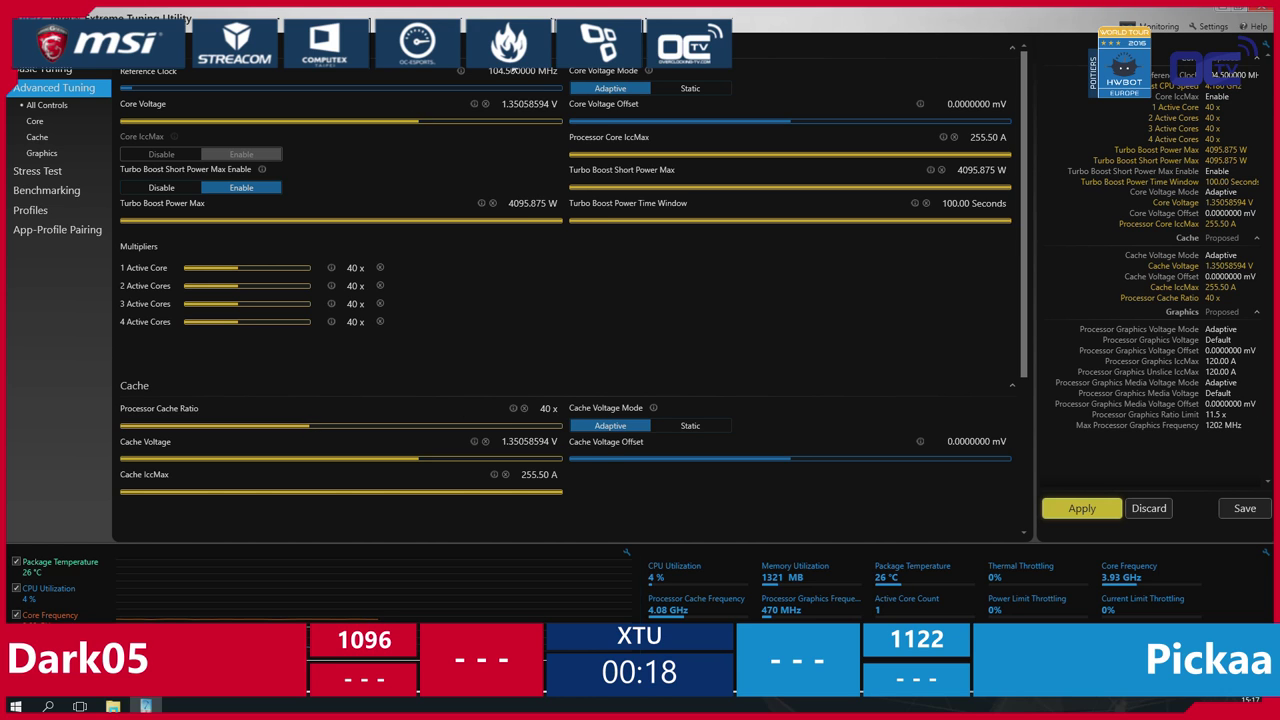
- Set the reference clock to 104.979167 MHz
click(514, 72)
key(Down)
key(Down)
key(Down)
key(Down)
key(Down)
key(Down)
key(Down)
key(Down)
key(Down)
key(Down)
key(Down)
key(Down)
key(Down)
key(Down)
key(Down)
key(Down)
key(Down)
key(Down)
key(Down)
key(Down)
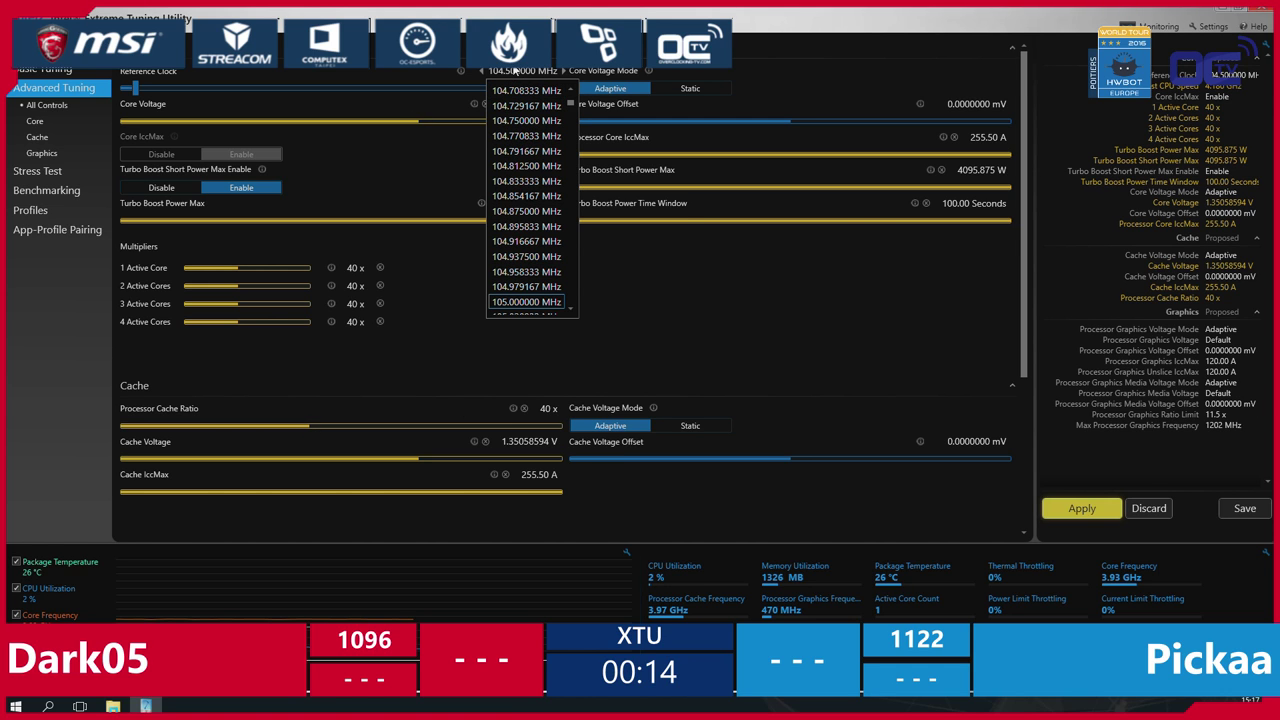
click(543, 288)
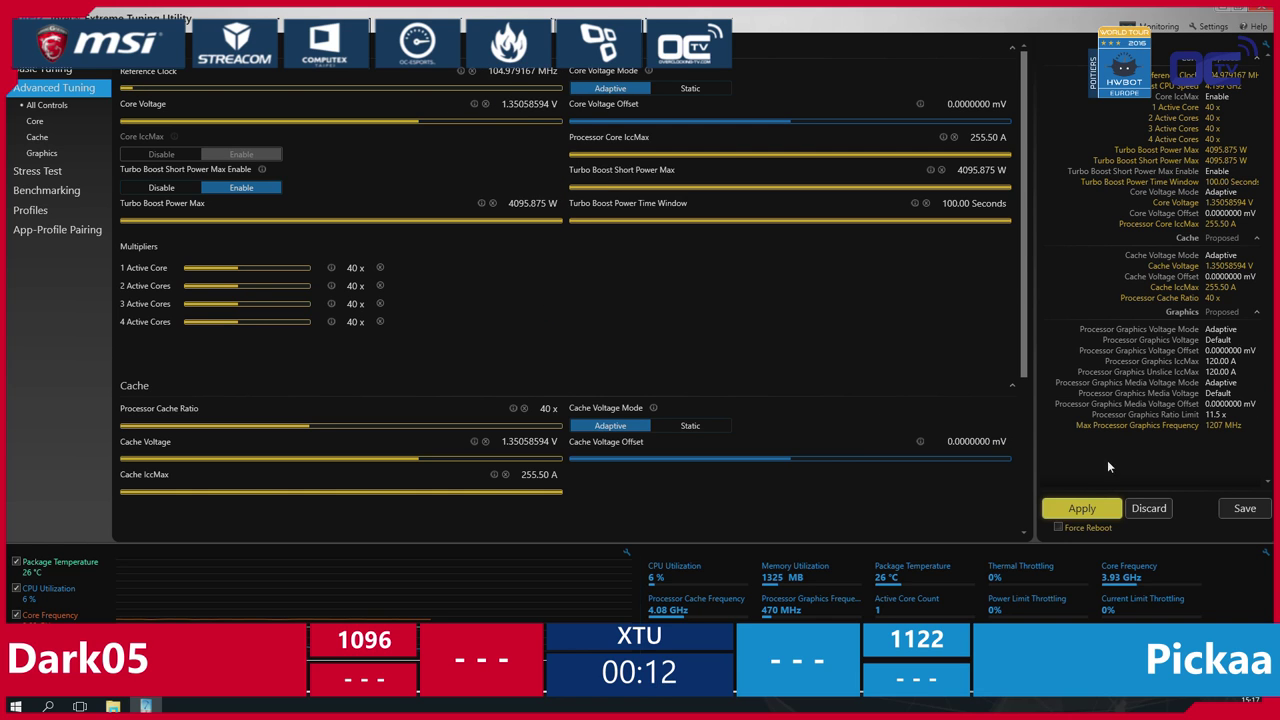
- Apply the new reference clock, multiplier, voltage and power settings and start the XTU benchmark
click(1100, 506)
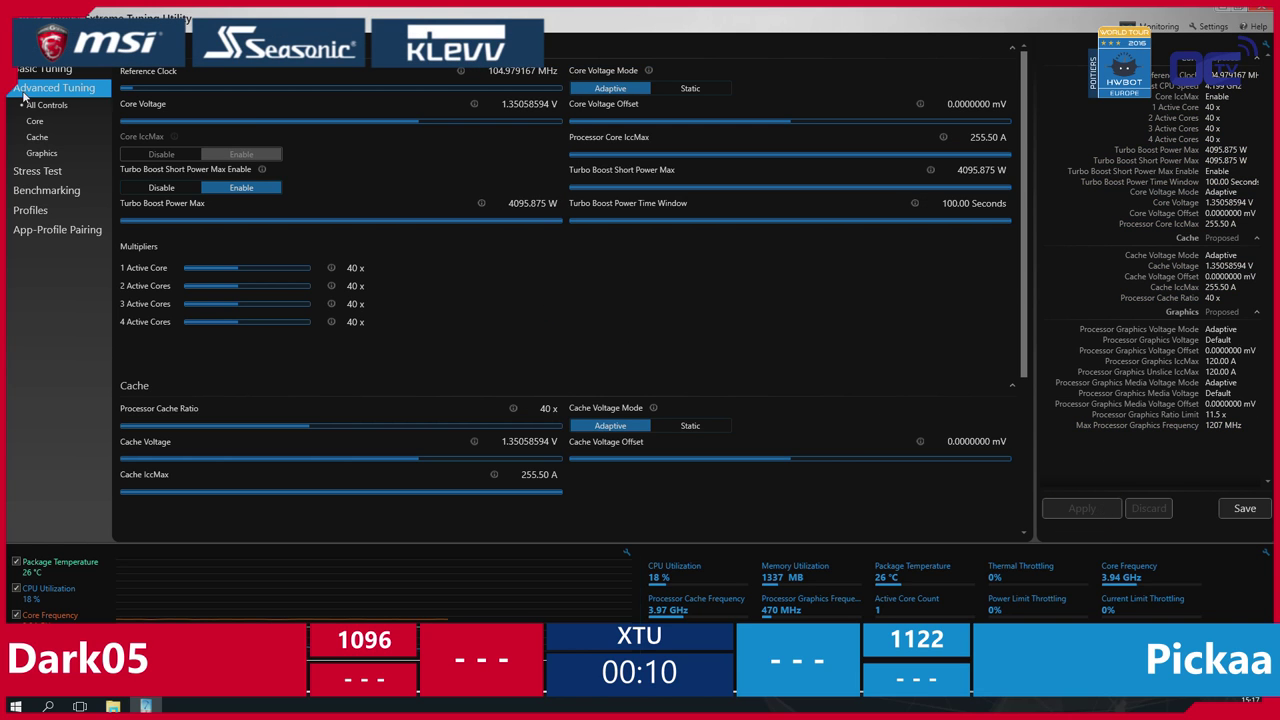
click(46, 190)
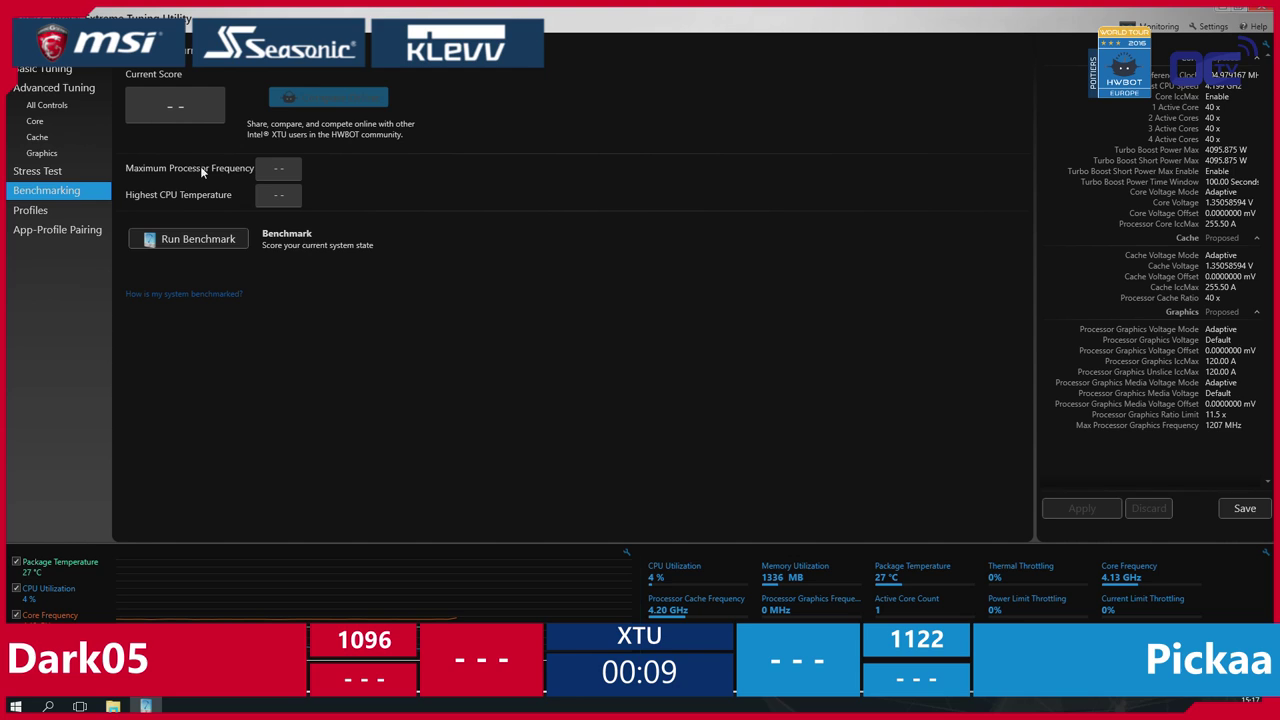
click(215, 241)
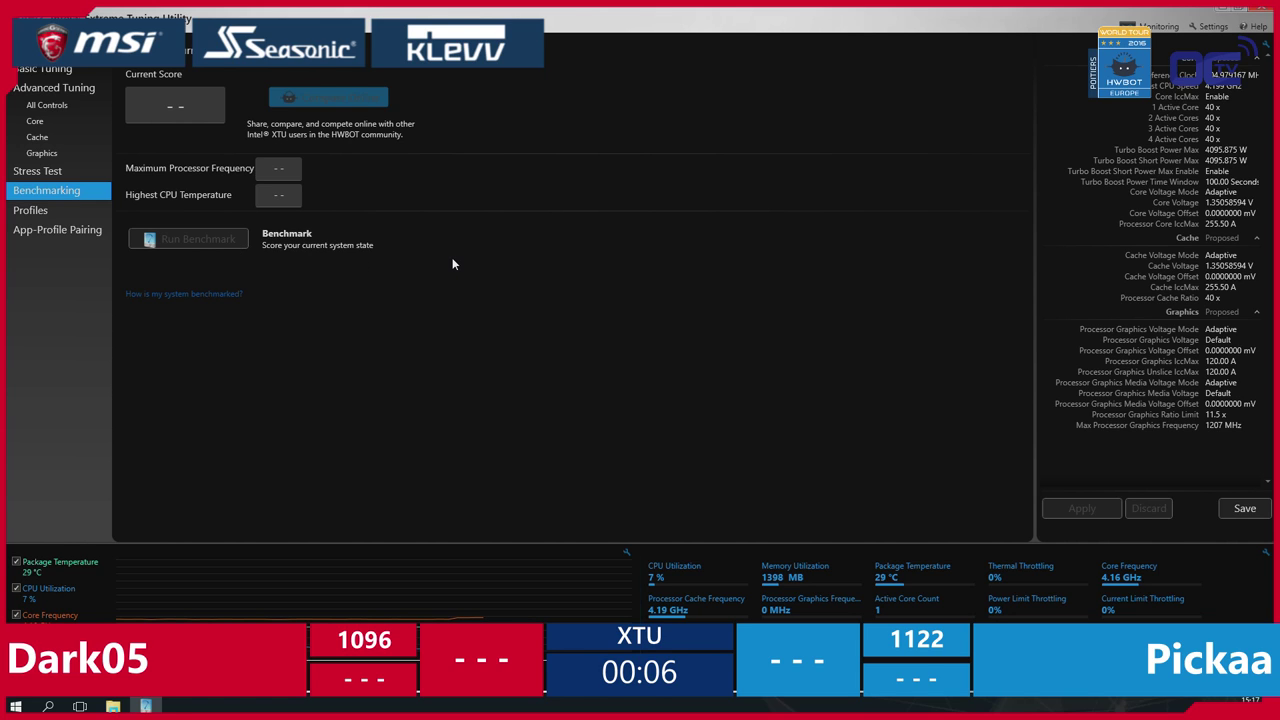